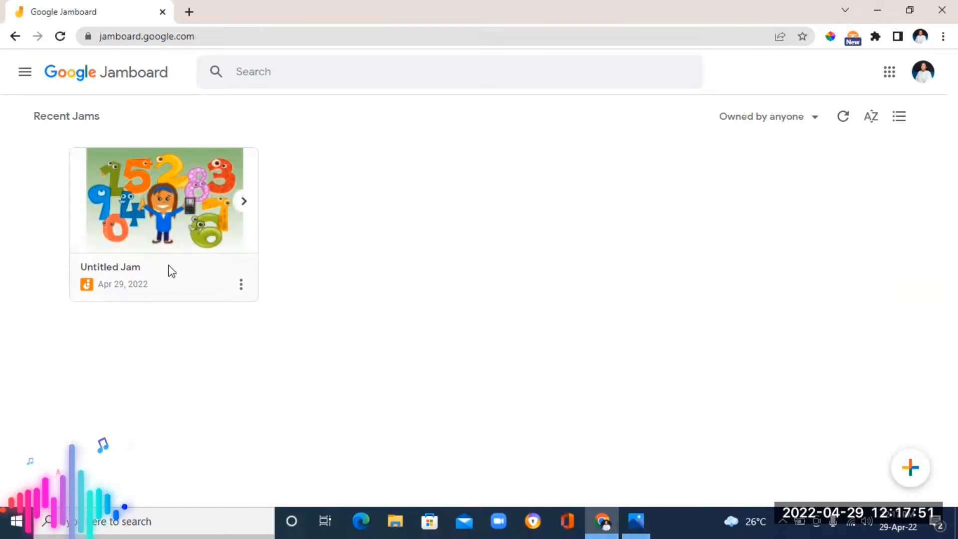
Move the existing Untitled Jam to the trash
left_click(241, 284)
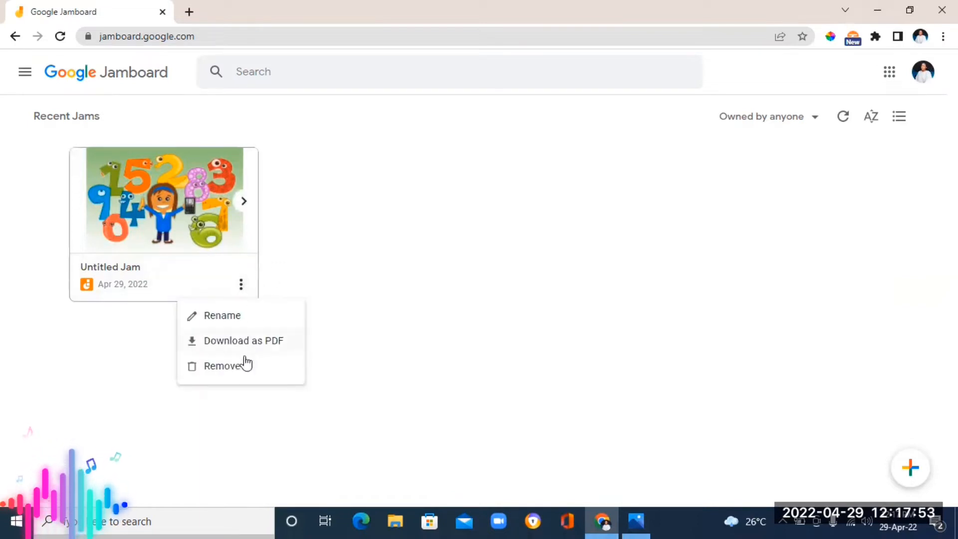
left_click(231, 370)
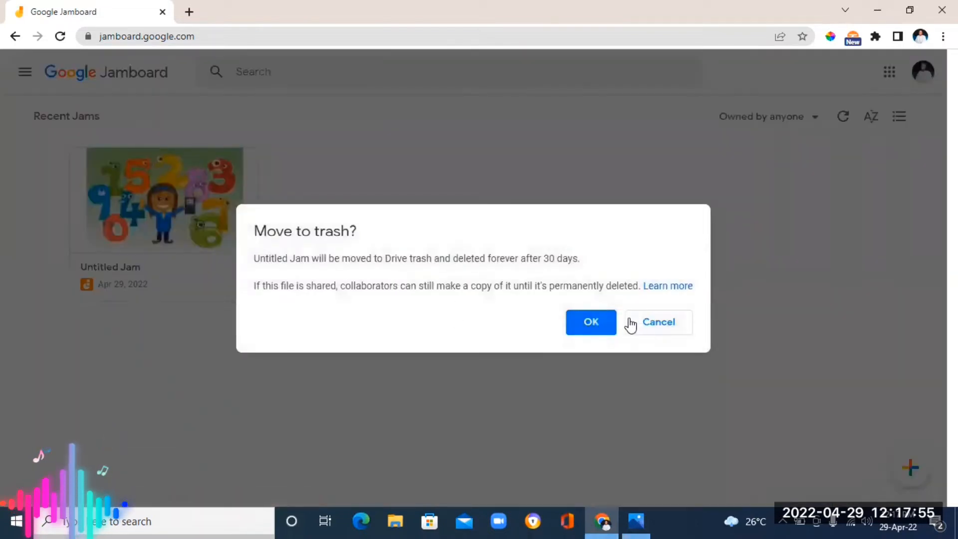
left_click(591, 322)
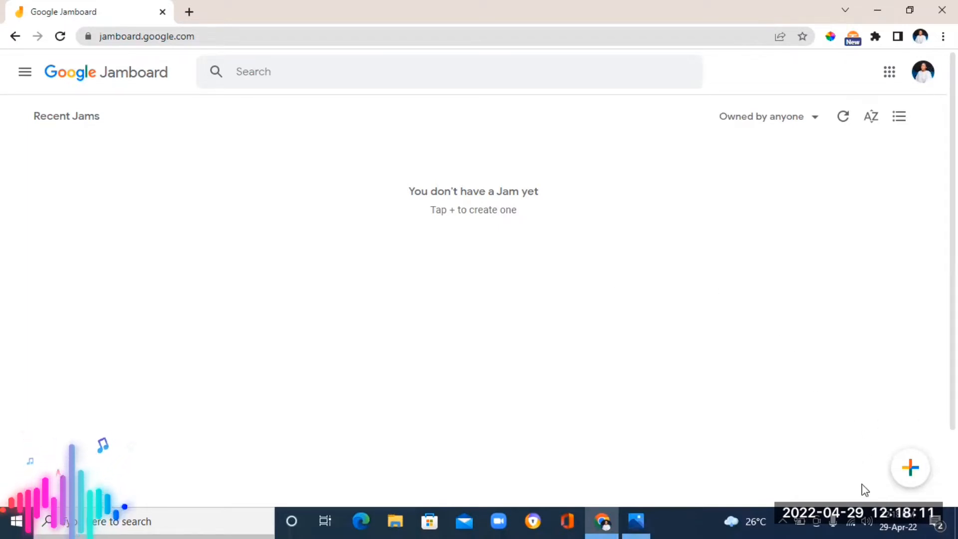
Create a new jam and rename it jamboard practise
left_click(910, 472)
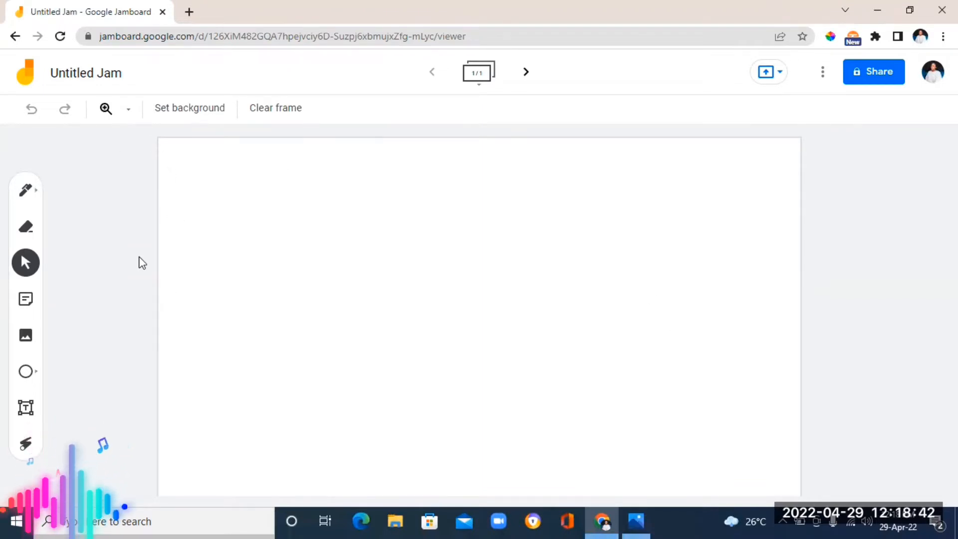
left_click(115, 72)
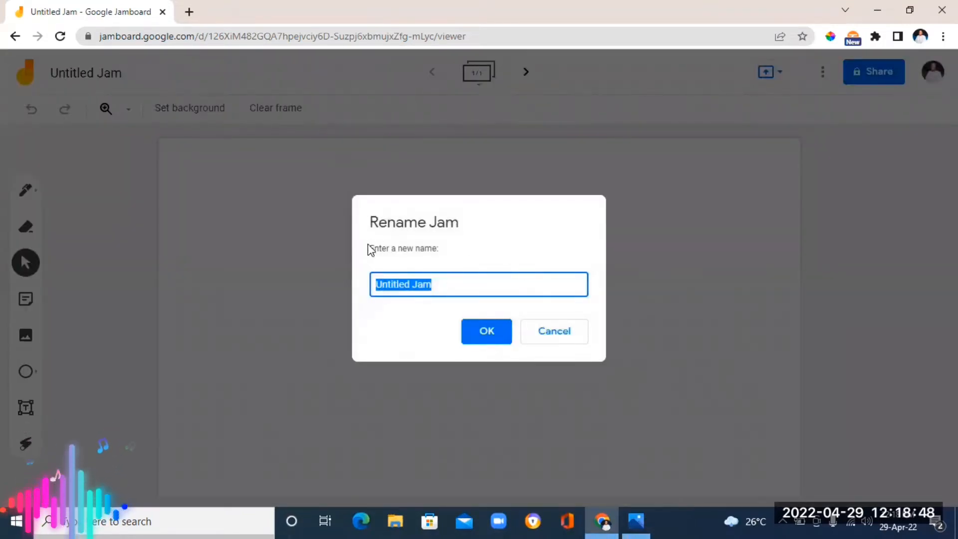
left_click(439, 282)
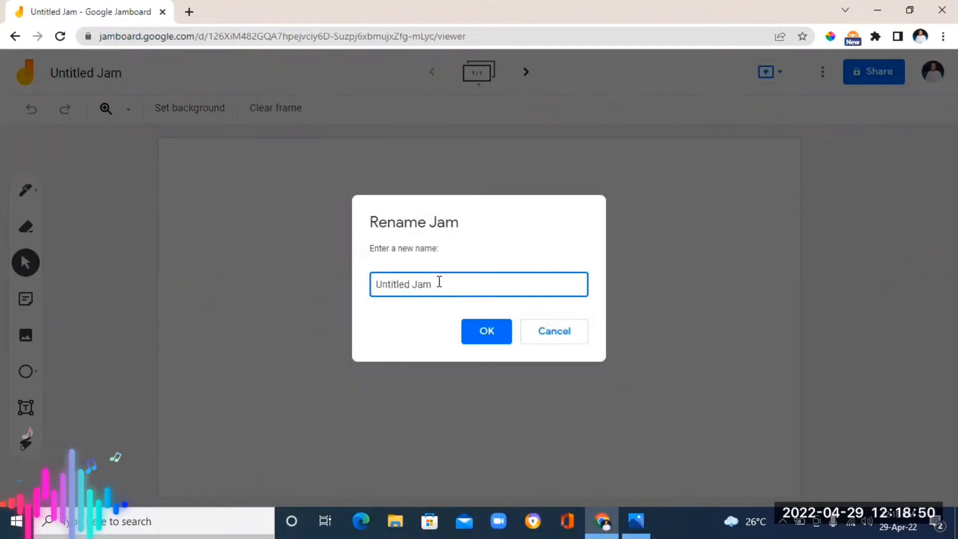
key("BackSpace")
key("BackSpace")
key("BackSpace")
key("BackSpace")
key("BackSpace")
key("BackSpace")
key("BackSpace")
key("BackSpace")
key("BackSpace")
key("BackSpace")
key("BackSpace")
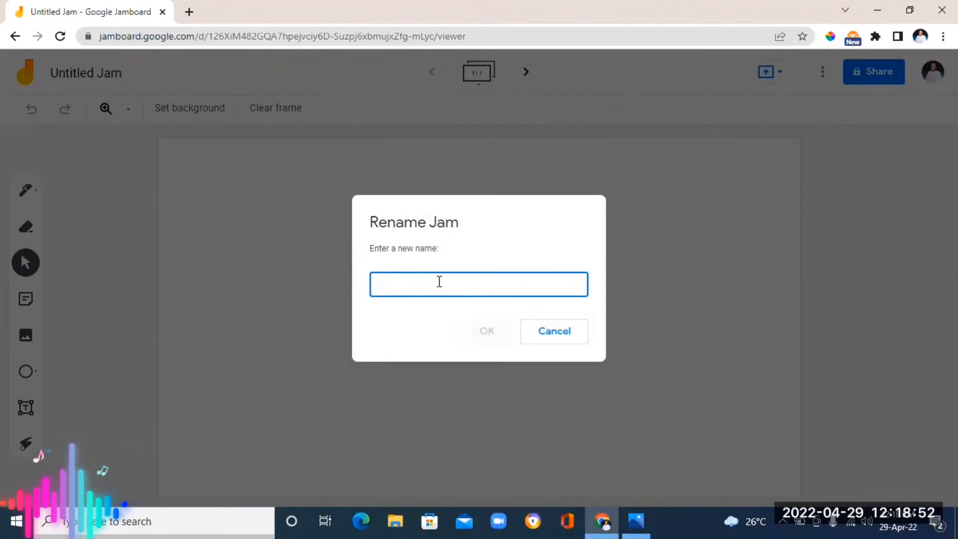
type("jamboard pr")
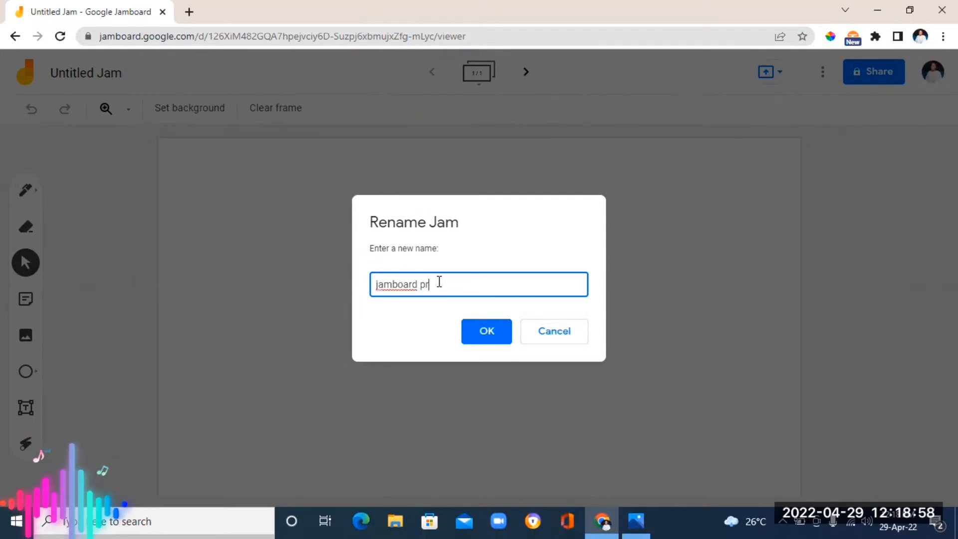
type("actise")
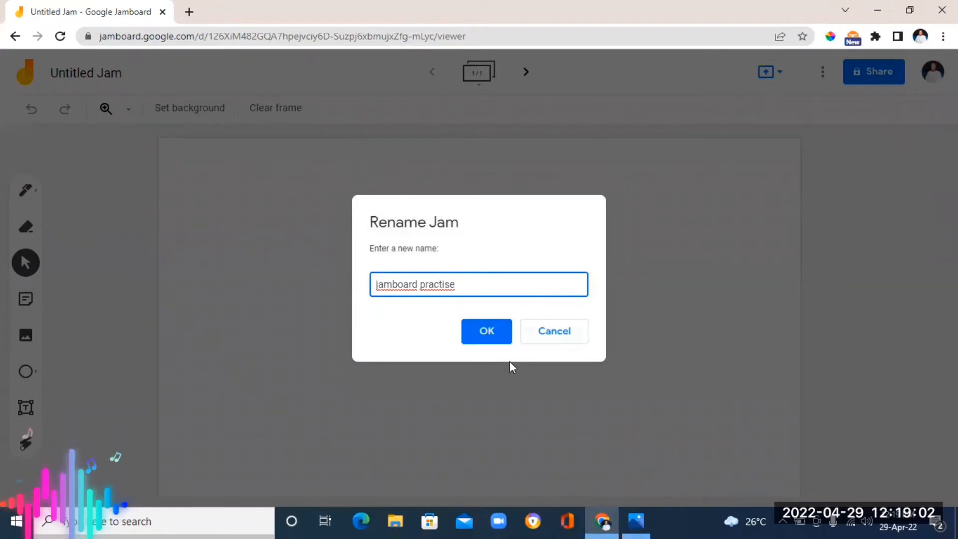
left_click(484, 340)
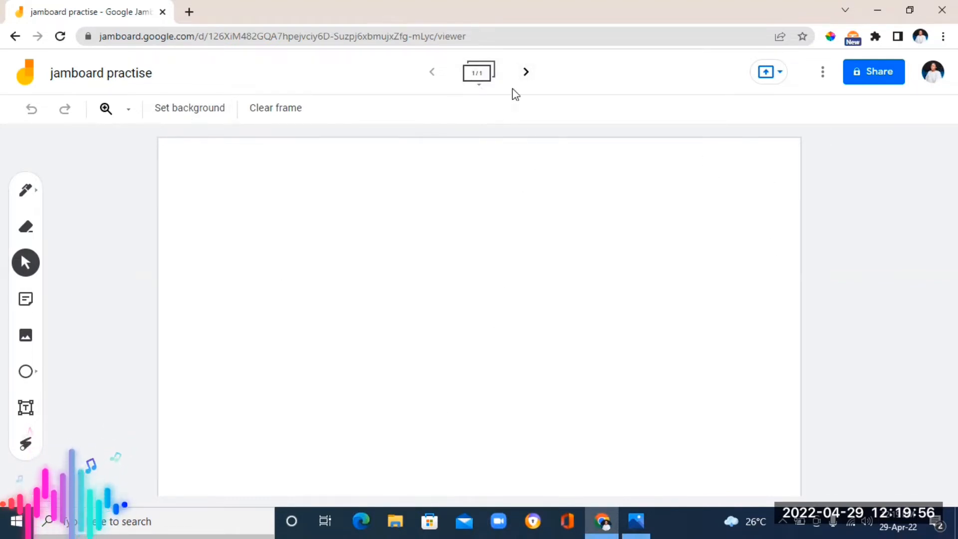
Add new frames until the jam has 20 frames
left_click(527, 75)
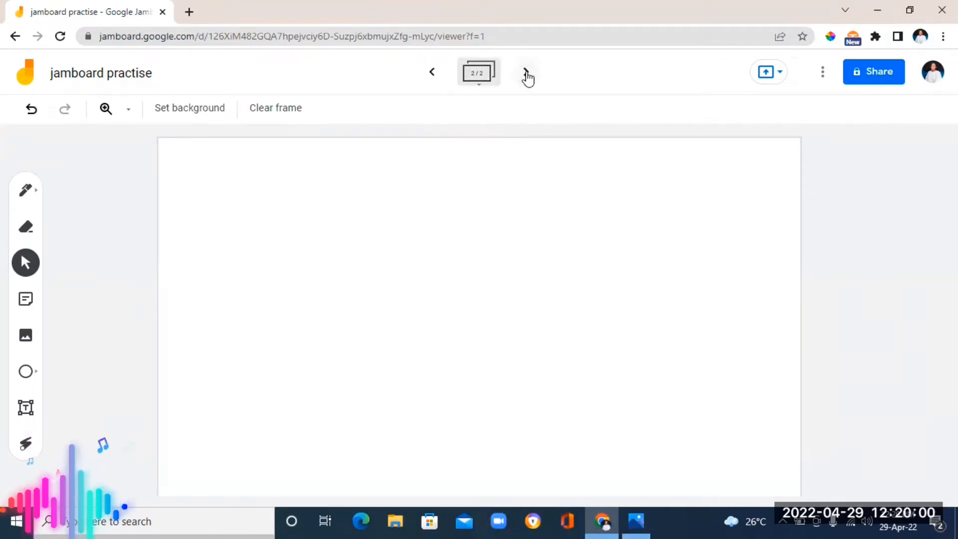
left_click(526, 75)
left_click(527, 75)
left_click(526, 74)
left_click(527, 75)
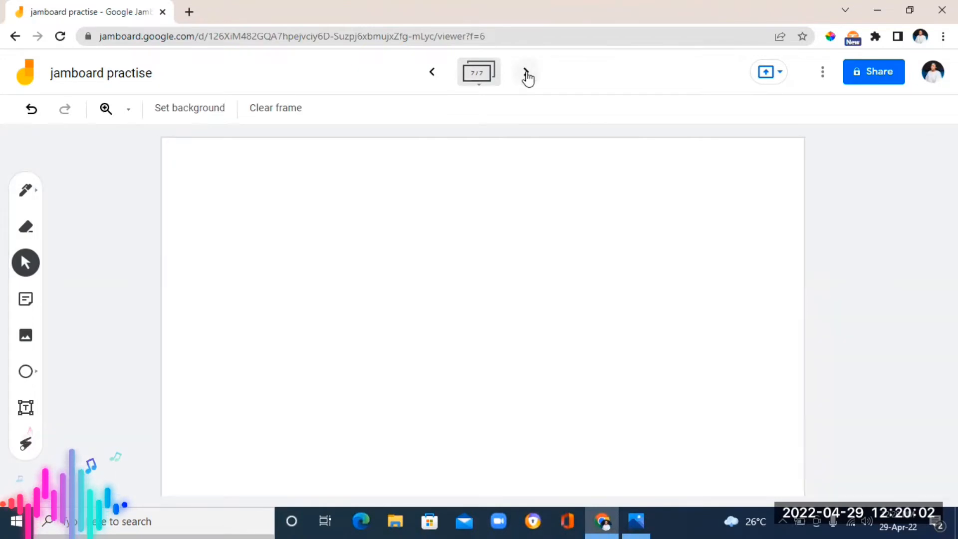
left_click(527, 75)
left_click(527, 74)
left_click(526, 75)
left_click(527, 75)
left_click(527, 75)
left_click(527, 75)
left_click(527, 74)
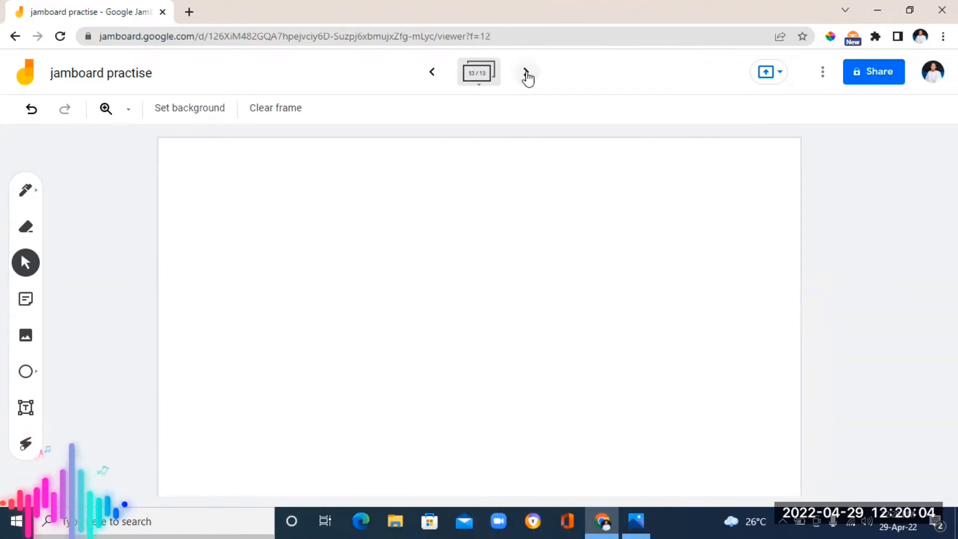
left_click(526, 75)
left_click(526, 75)
left_click(527, 75)
left_click(527, 74)
left_click(526, 75)
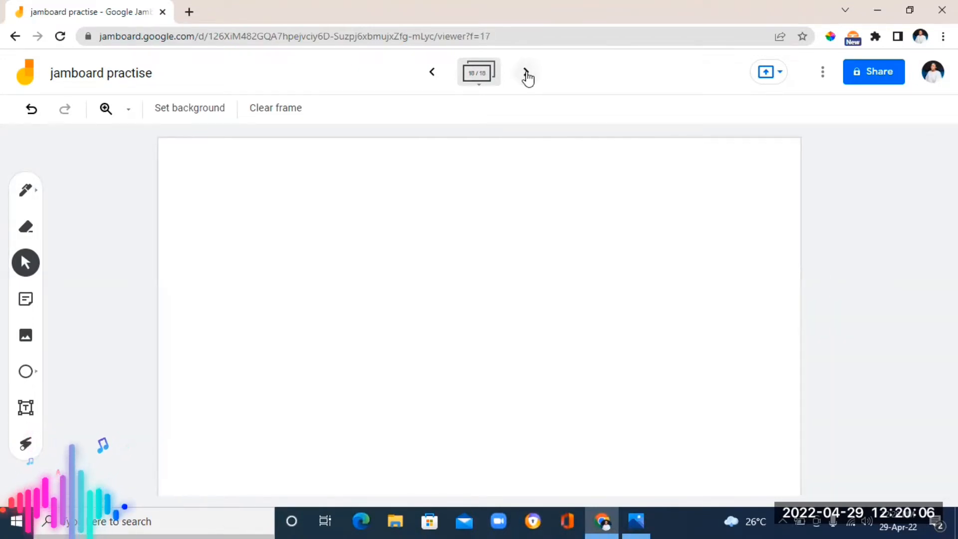
left_click(527, 75)
left_click(527, 75)
left_click(526, 74)
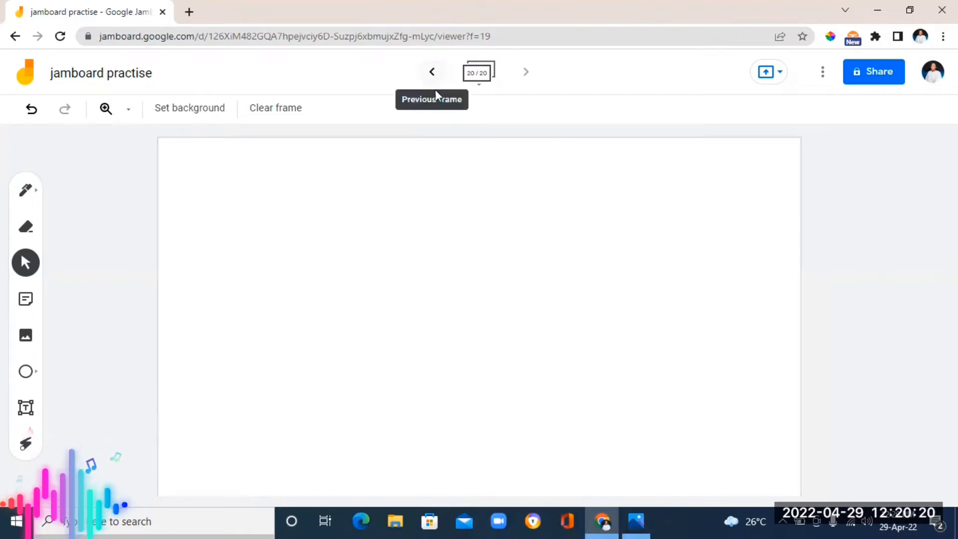
Go back to frame 3 and give it the dotted background
left_click(435, 73)
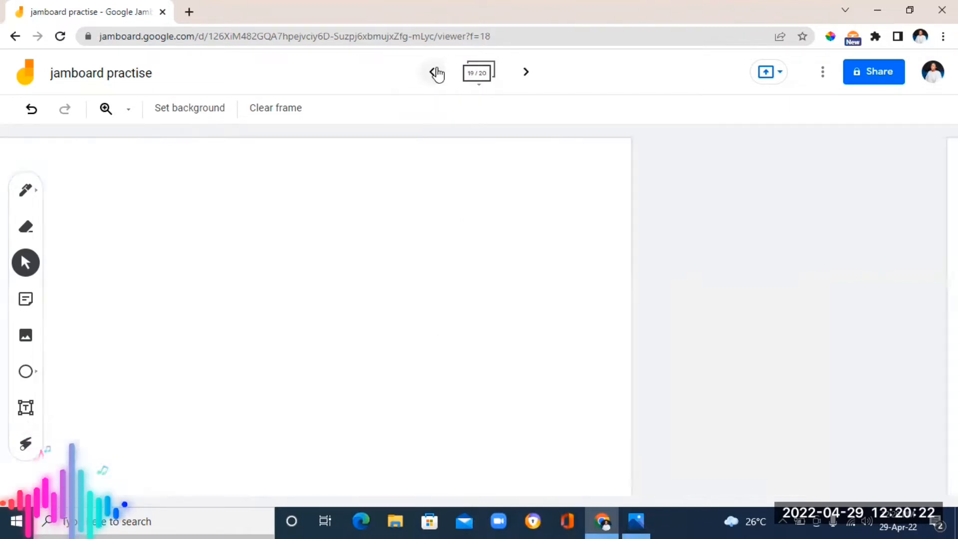
left_click(434, 74)
left_click(435, 74)
left_click(434, 73)
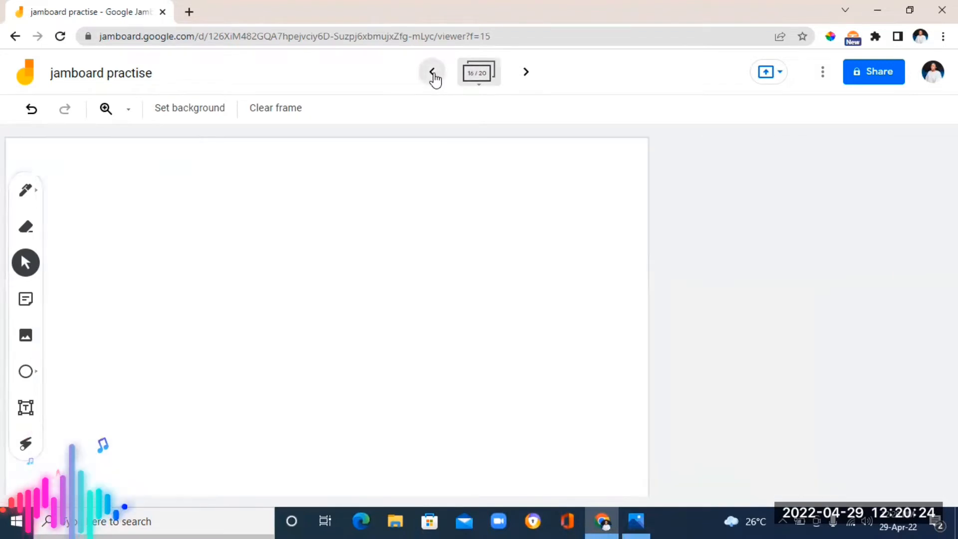
double_click(434, 74)
left_click(435, 74)
left_click(434, 74)
left_click(434, 74)
left_click(434, 74)
left_click(435, 74)
left_click(434, 74)
left_click(434, 74)
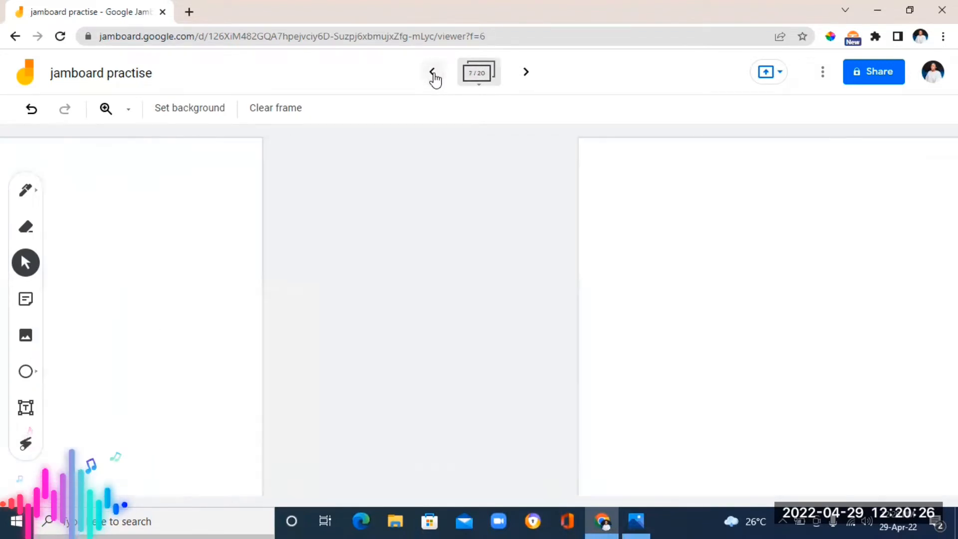
left_click(434, 74)
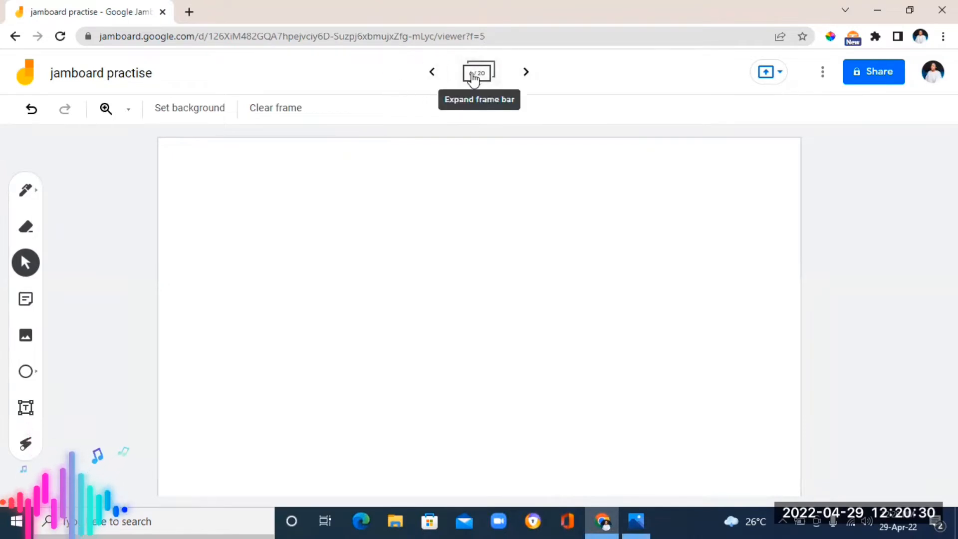
left_click(434, 75)
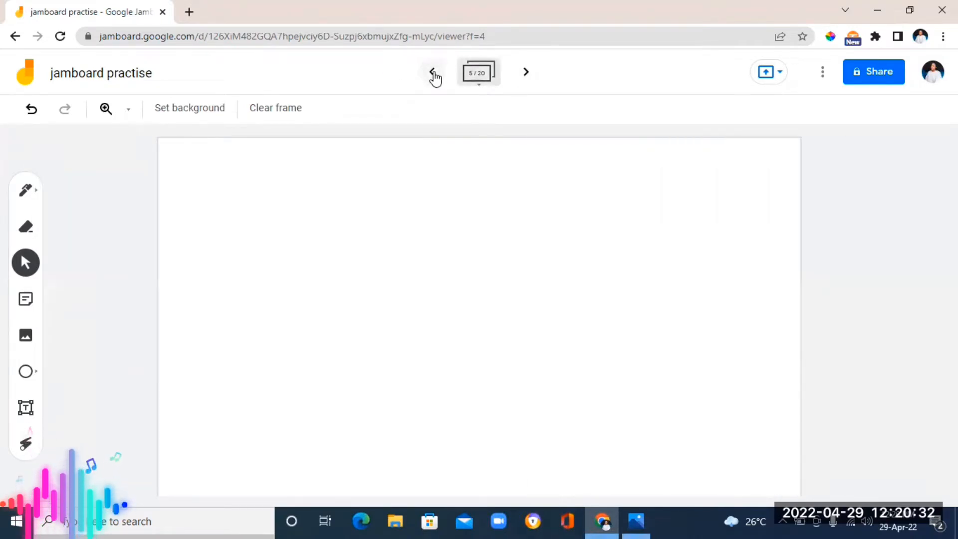
left_click(433, 74)
left_click(433, 74)
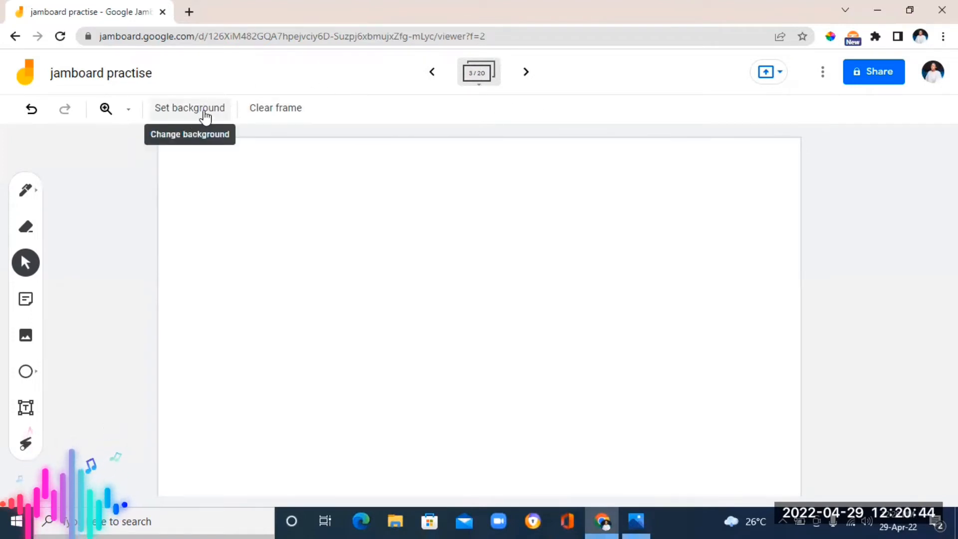
left_click(187, 111)
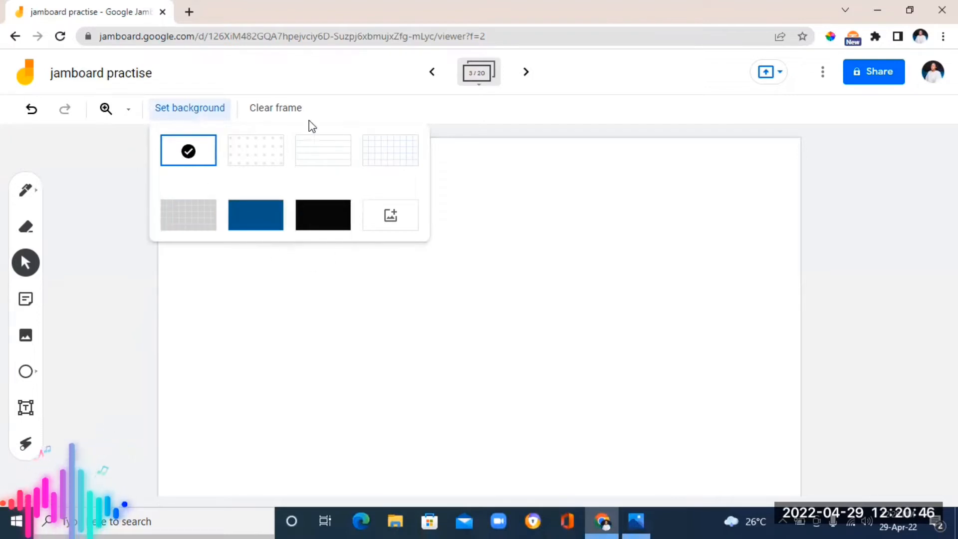
left_click(254, 157)
Switch frame 3's background to lined paper, then to a grid
left_click(192, 110)
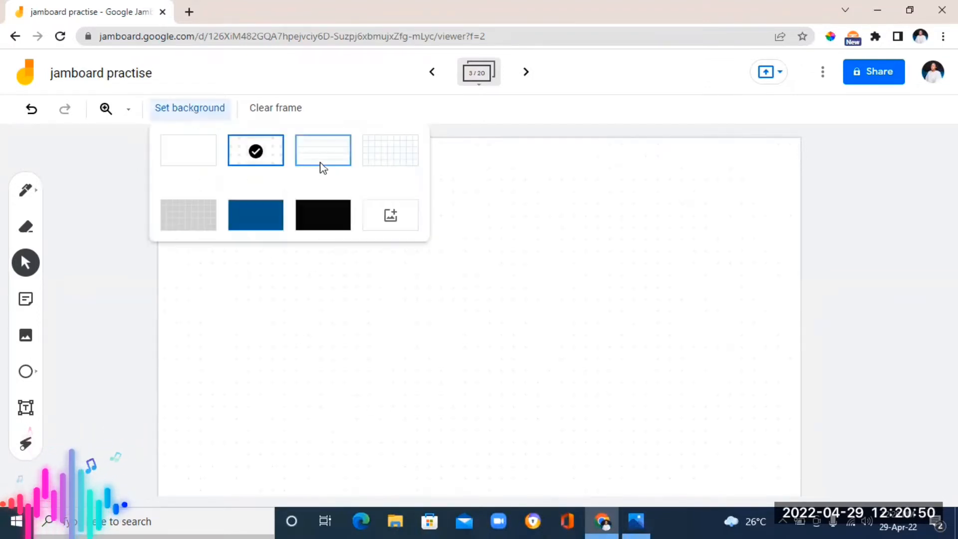
left_click(320, 166)
left_click(179, 108)
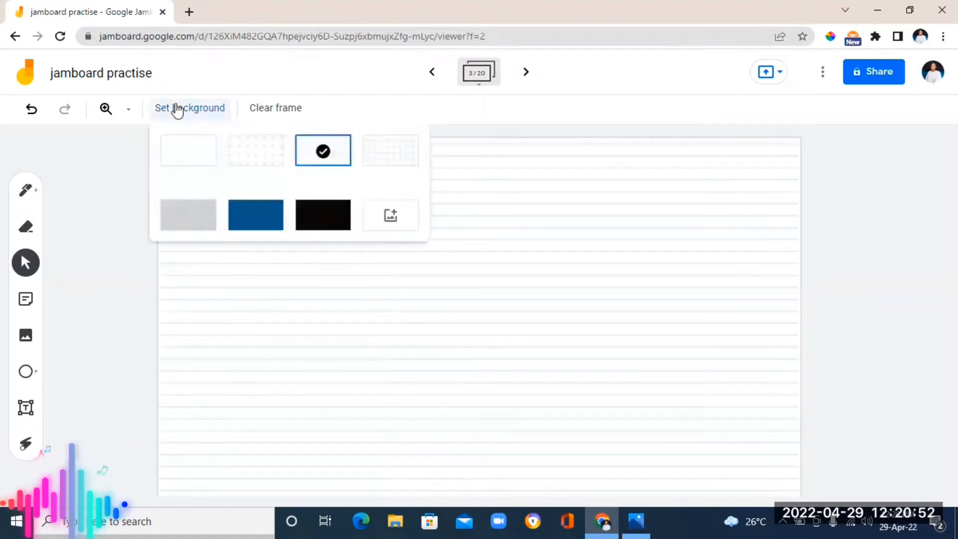
left_click(410, 149)
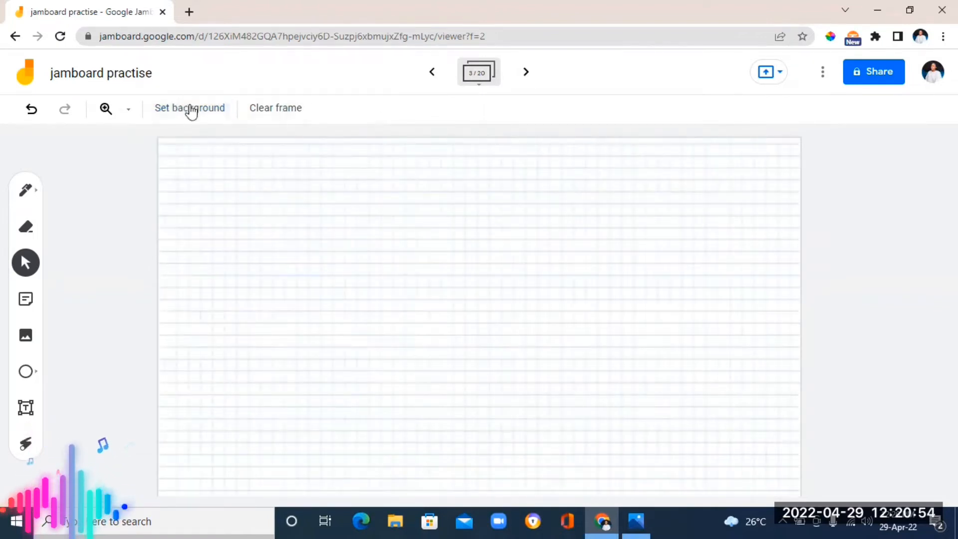
Set frame 3's background to the boy-reading-a-book image from a Google image search for maths
left_click(190, 109)
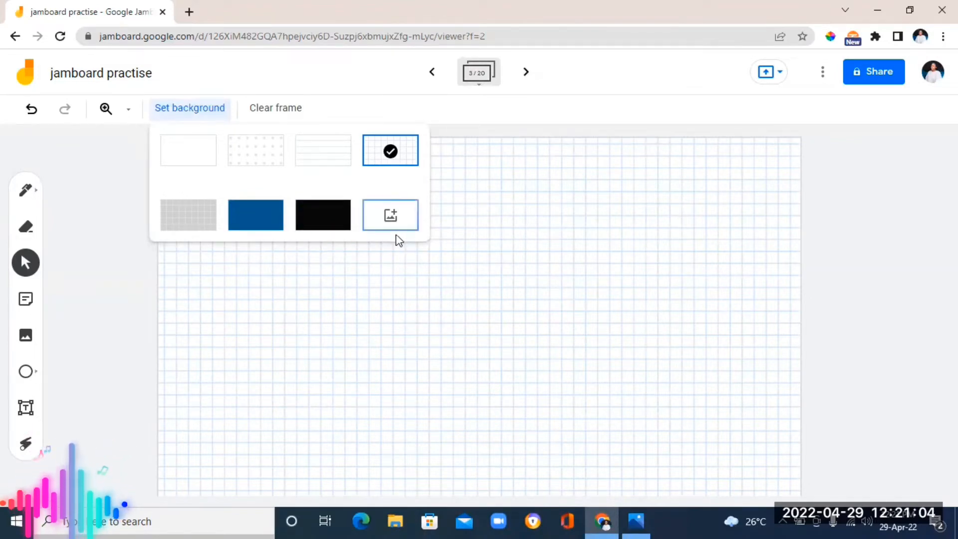
left_click(391, 216)
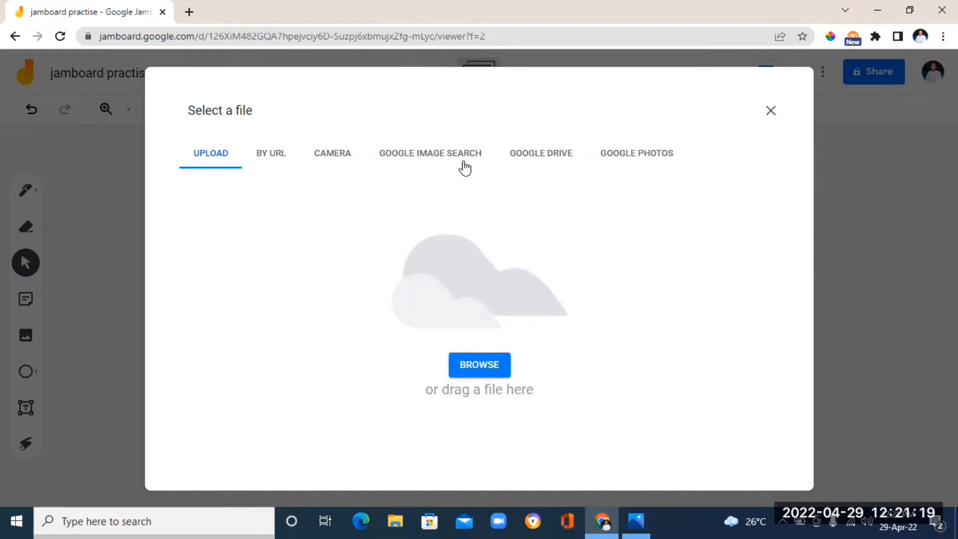
left_click(443, 163)
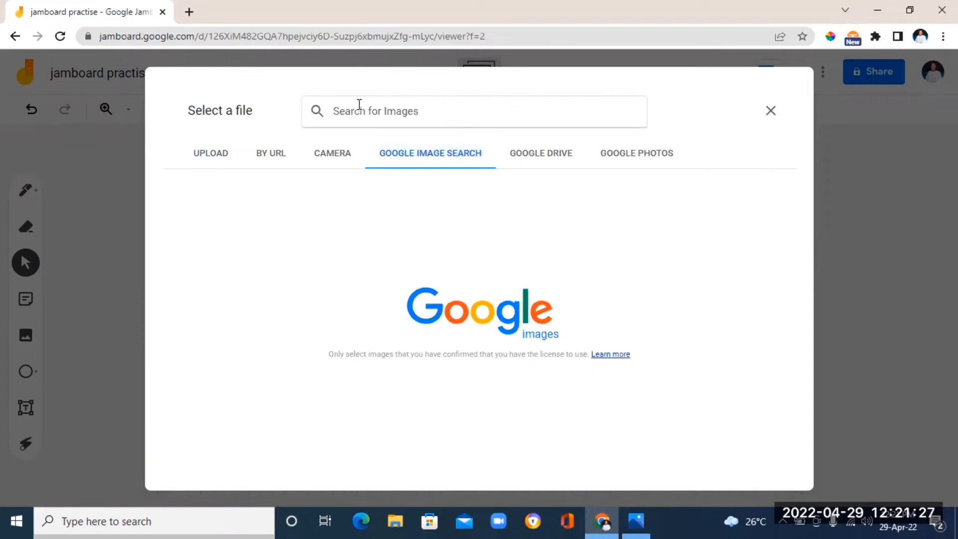
type("m")
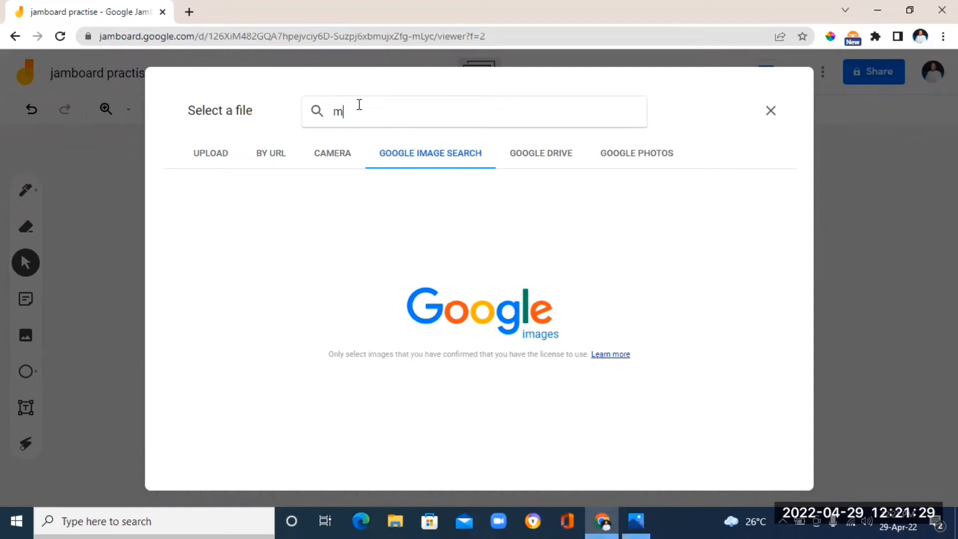
type("aths")
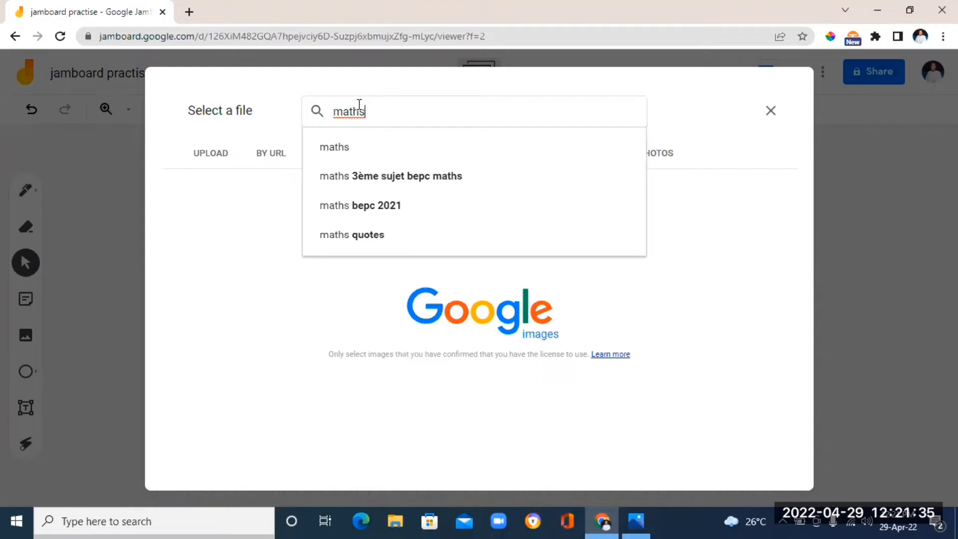
key("Return")
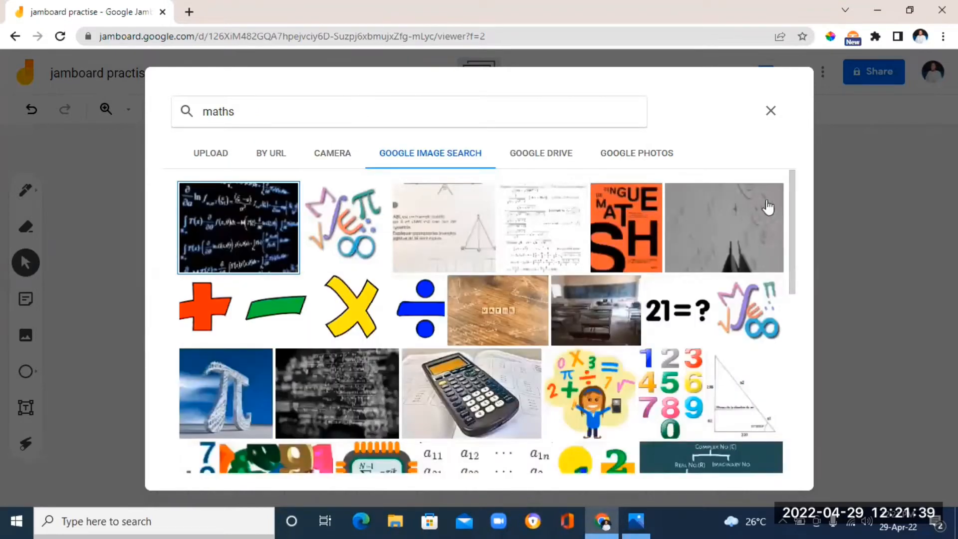
left_click_drag(792, 205, 786, 459)
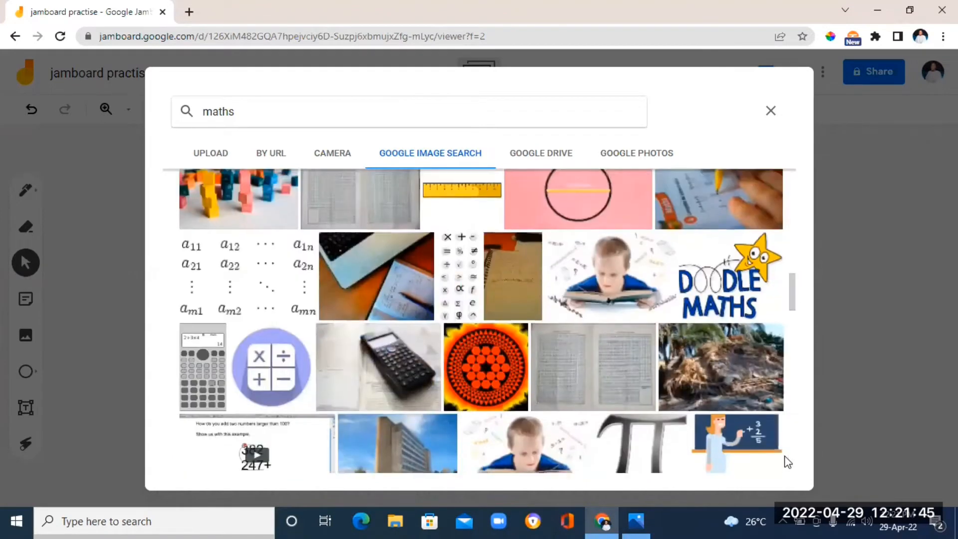
left_click(600, 271)
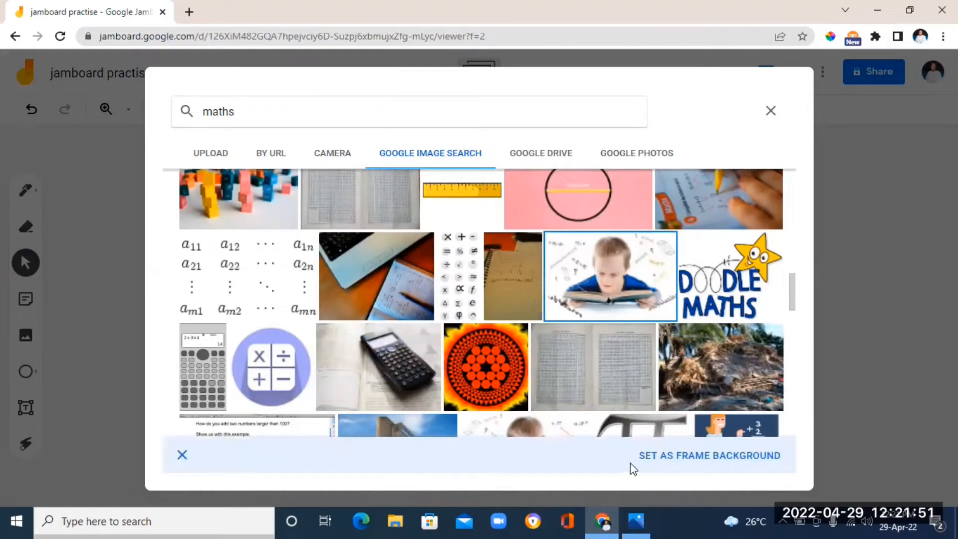
left_click(711, 462)
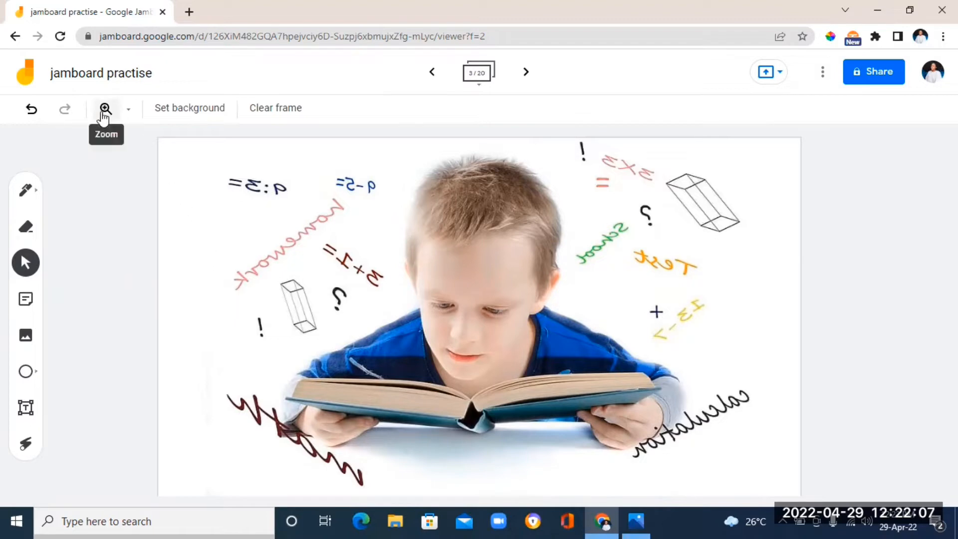
Zoom frame 3 to 100% and scroll around the background image to inspect it
left_click(129, 114)
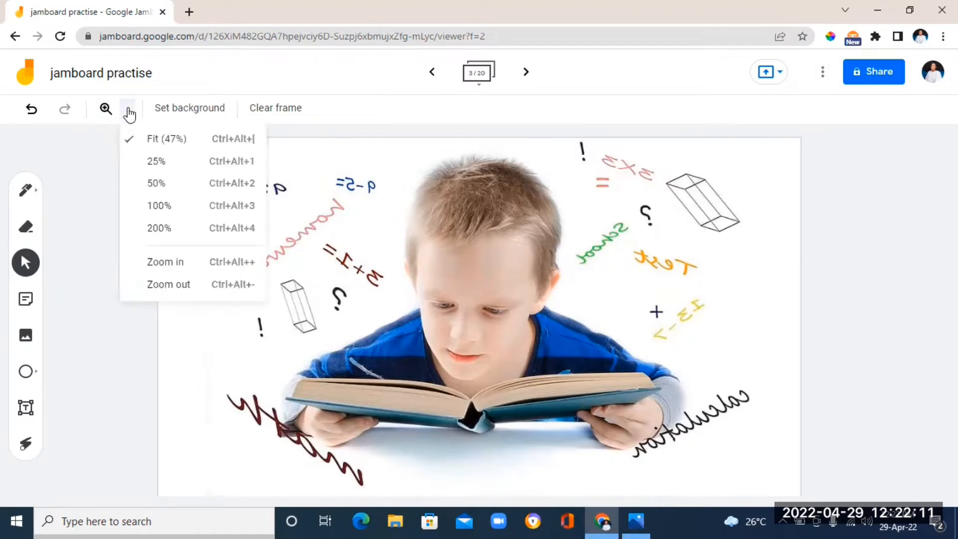
left_click(145, 212)
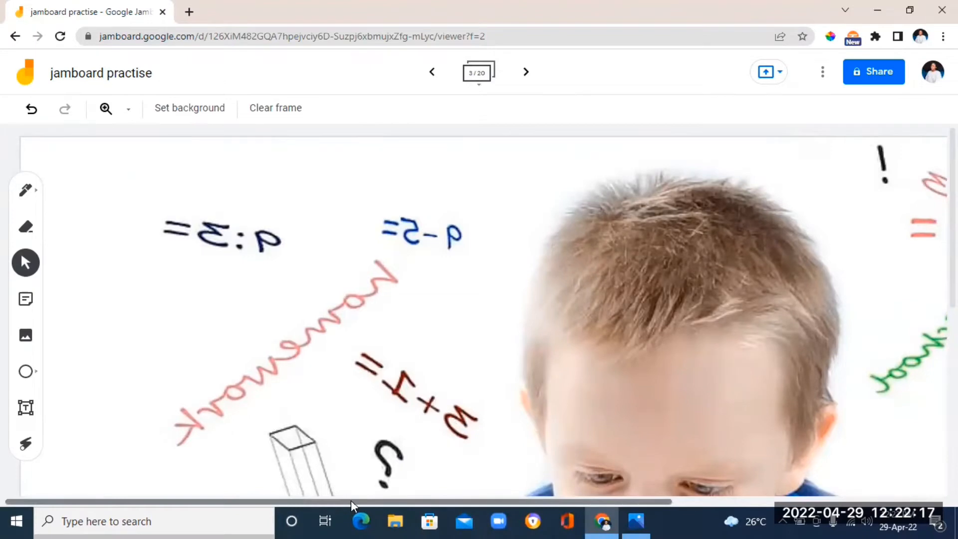
left_click_drag(352, 500, 547, 489)
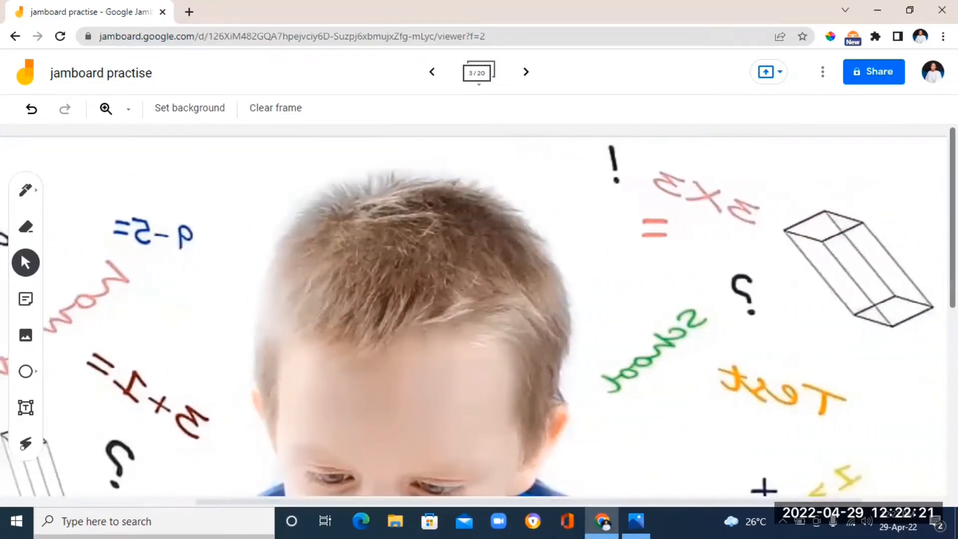
scroll(479, 310, "down", 7)
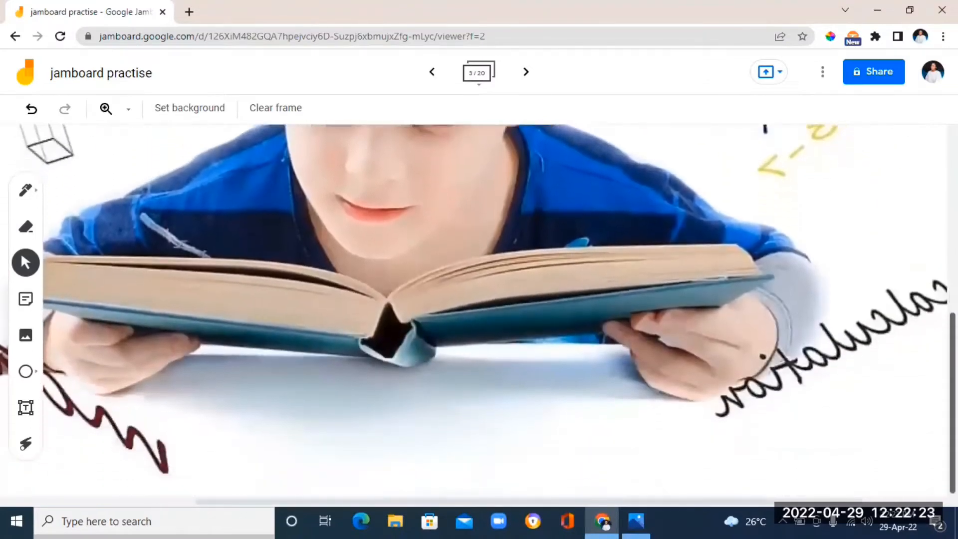
scroll(420, 261, "up", 7)
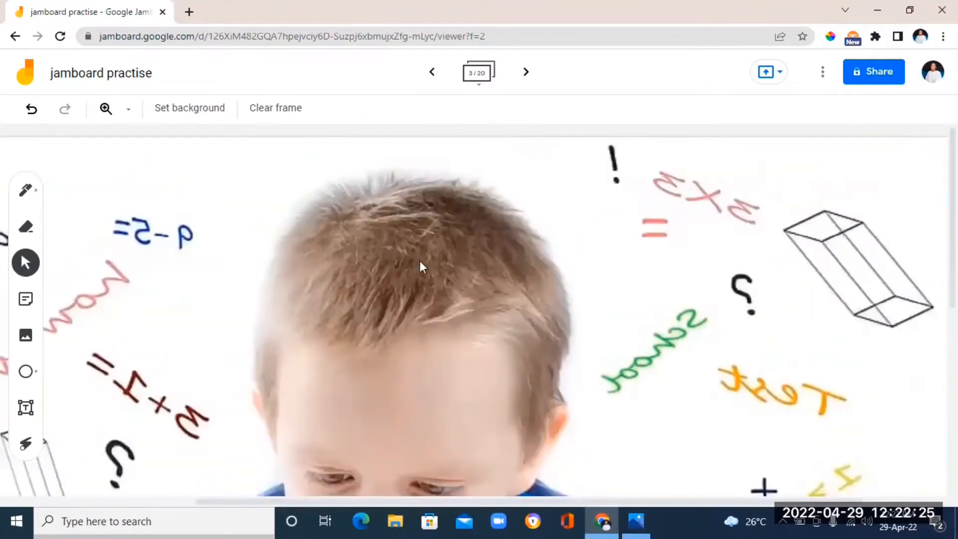
Switch frame 3's zoom to 25%, then 200%, then back to Fit
left_click(129, 111)
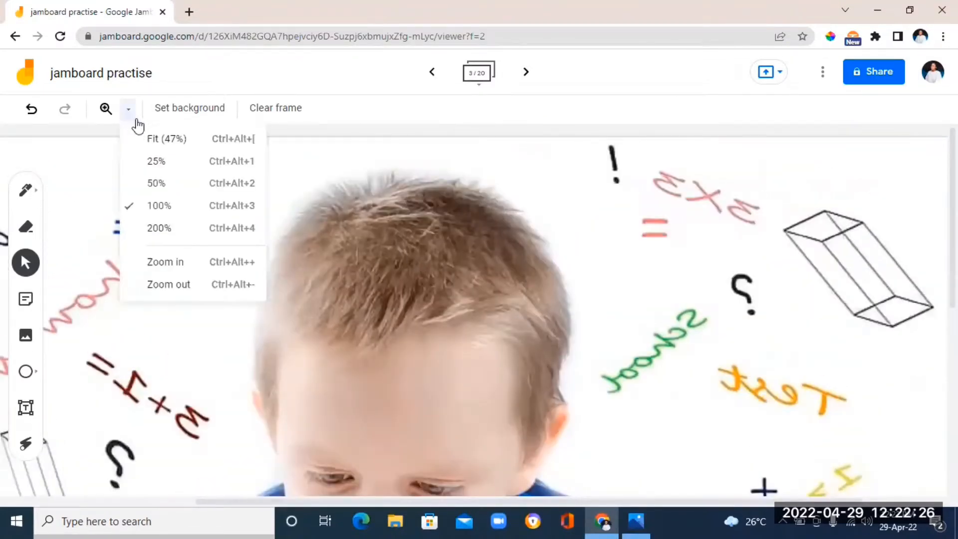
left_click(147, 165)
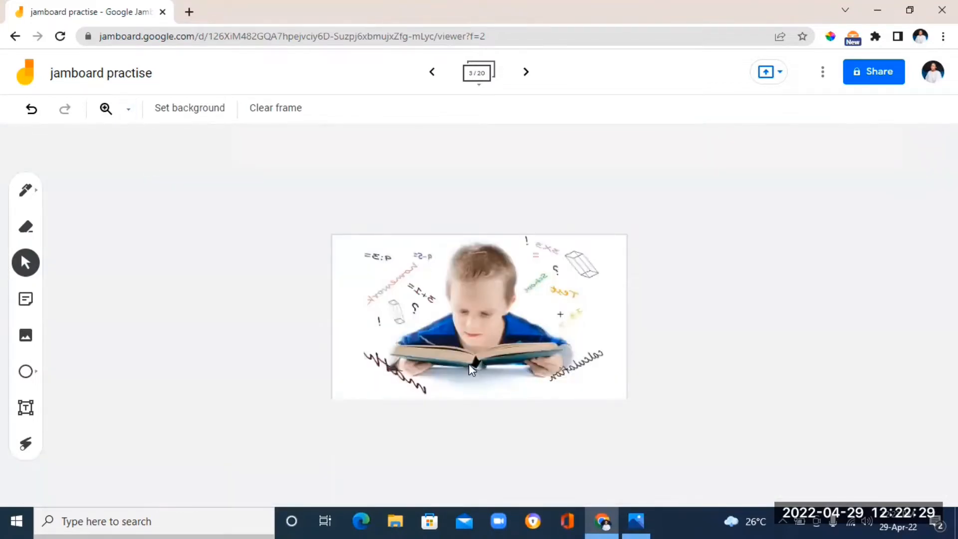
left_click(128, 110)
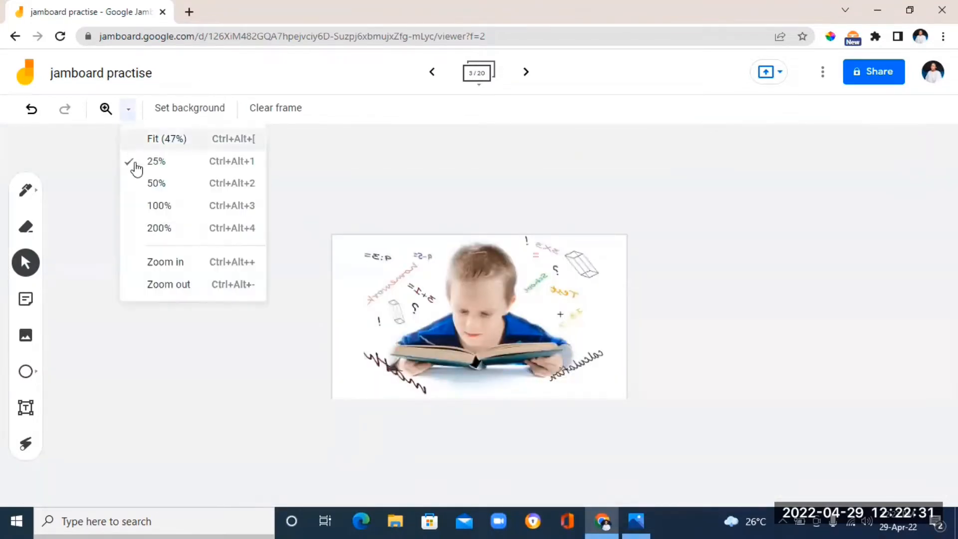
left_click(156, 229)
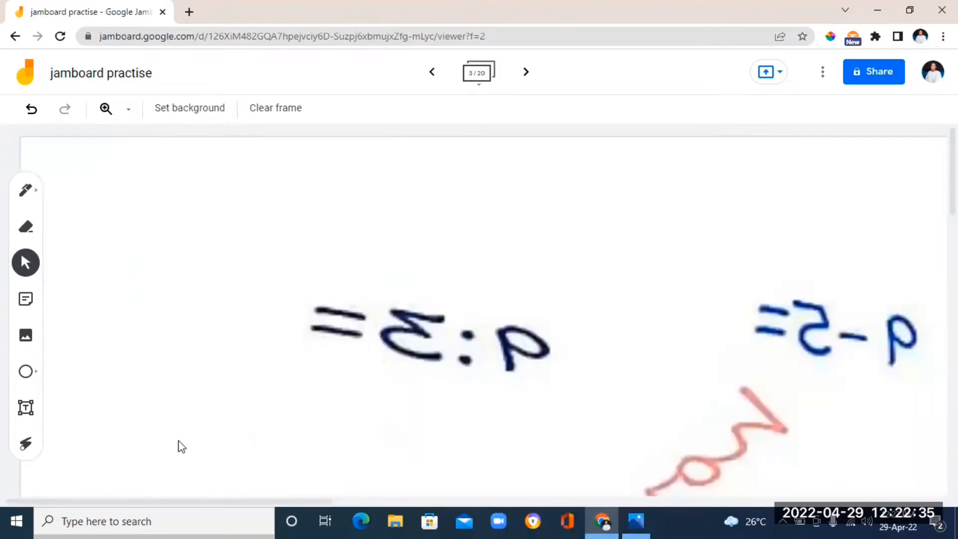
left_click(131, 111)
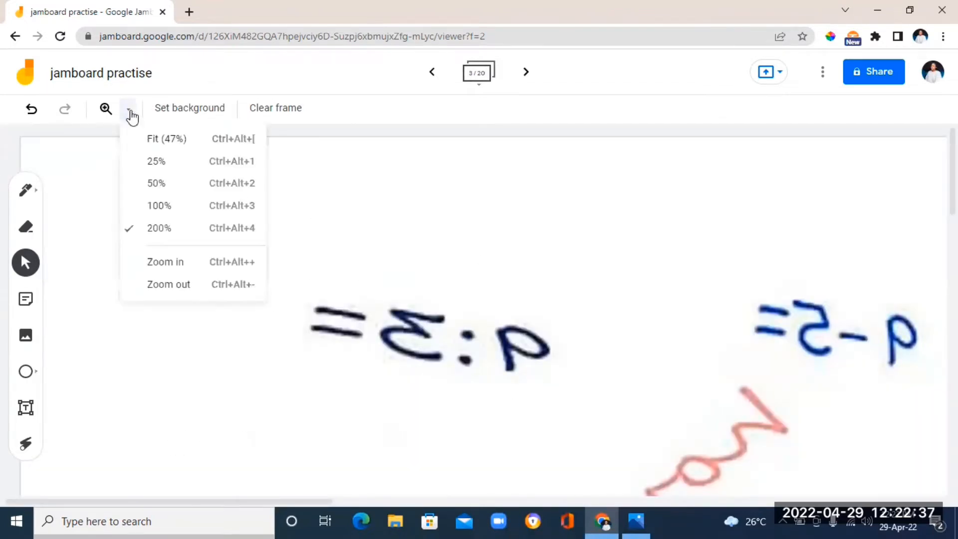
left_click(159, 142)
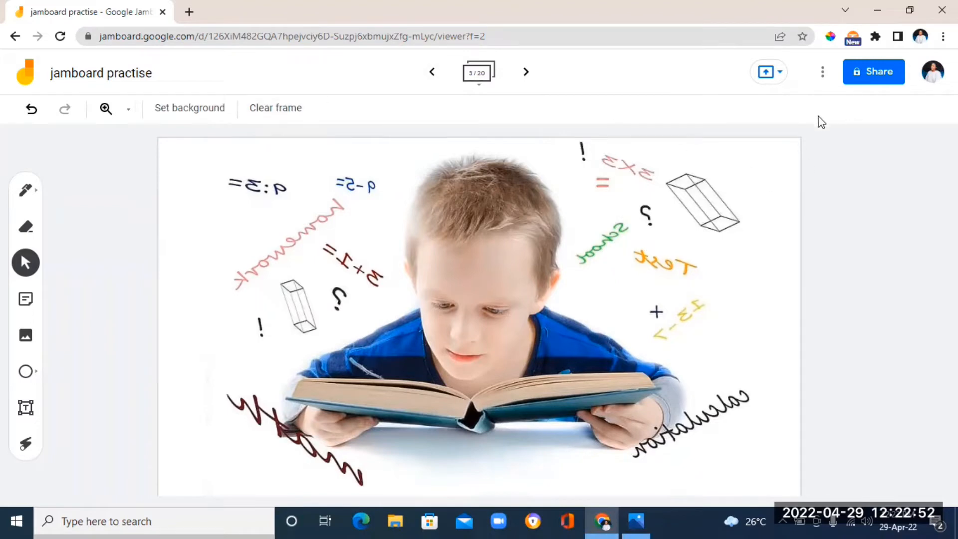
Explore the jam's more-actions menu, opening Rename and confirming the existing jam name
left_click(824, 74)
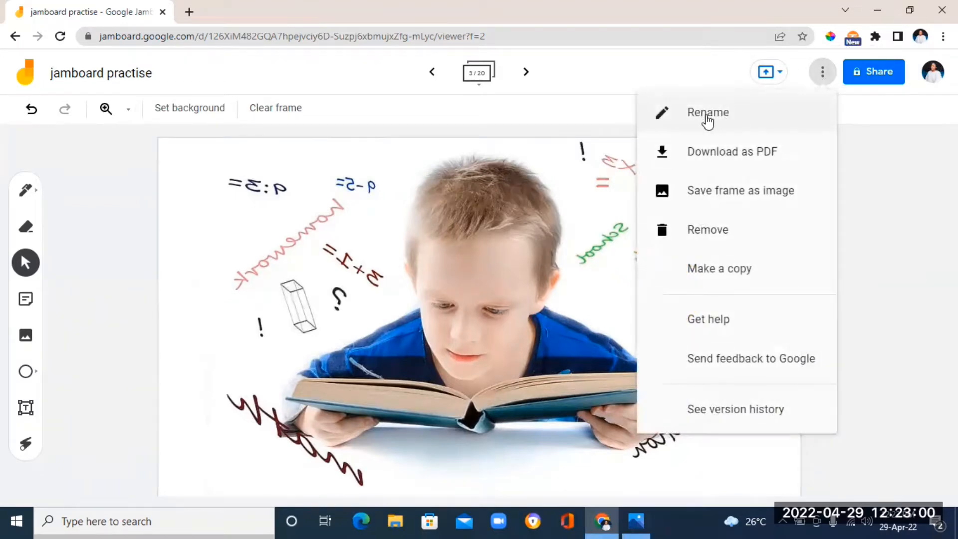
left_click(707, 116)
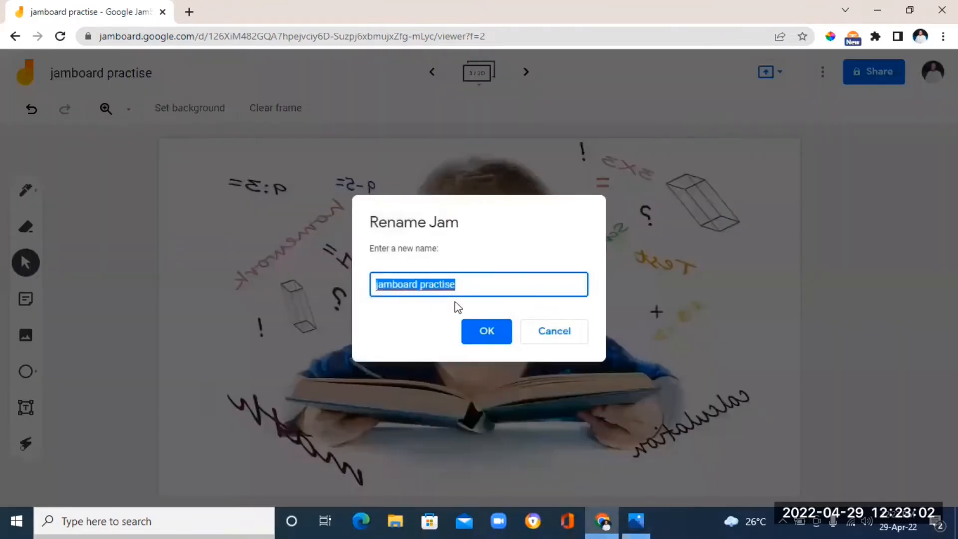
left_click(490, 332)
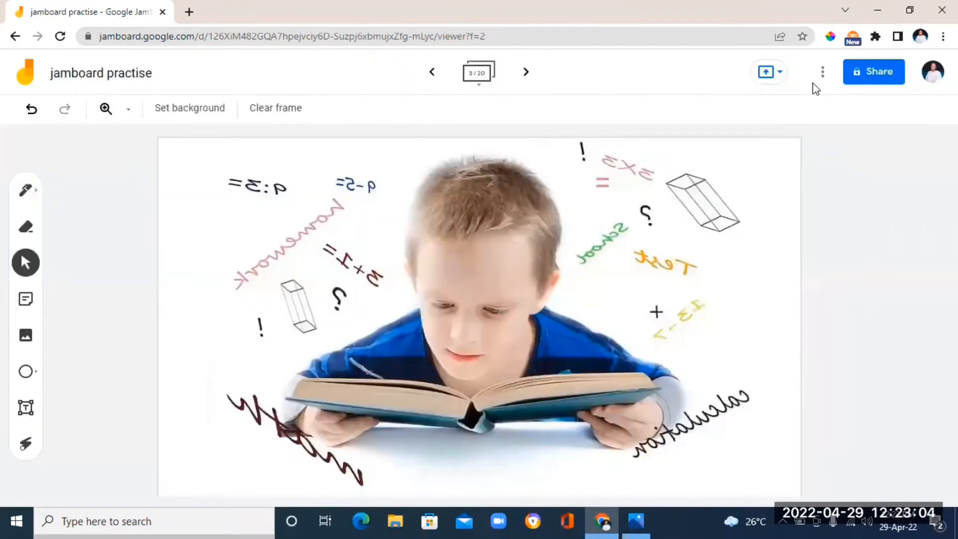
left_click(823, 74)
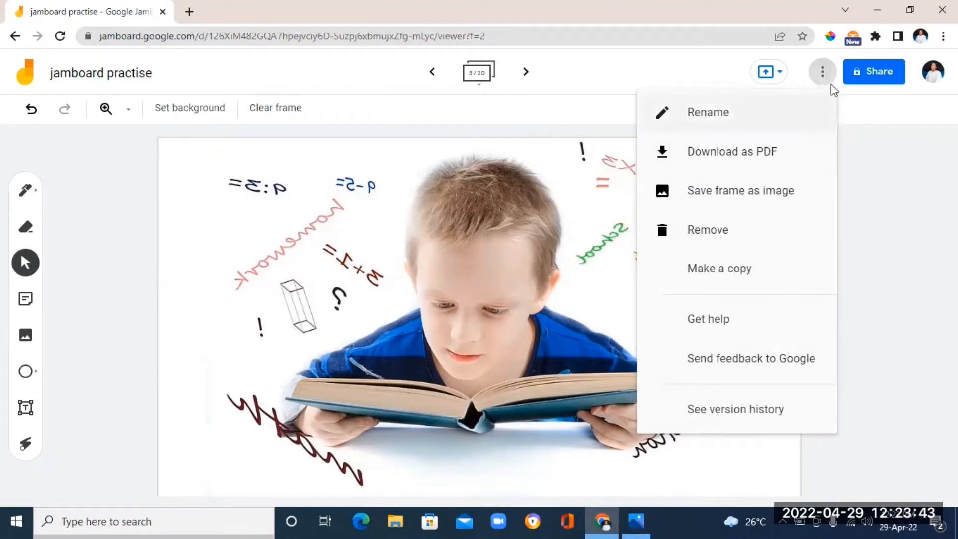
left_click(879, 183)
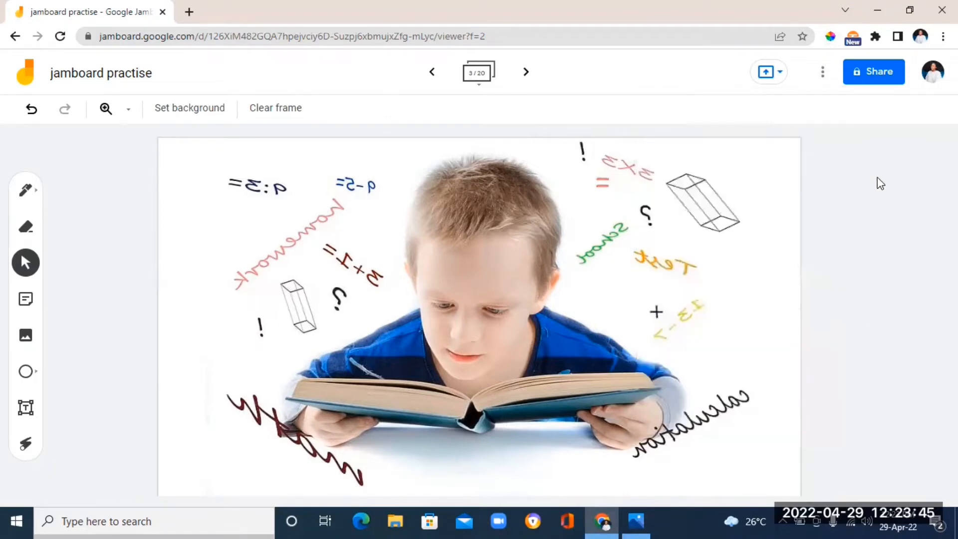
Explore the present-to-a-meeting options, including the meeting-code entry, without presenting
left_click(776, 78)
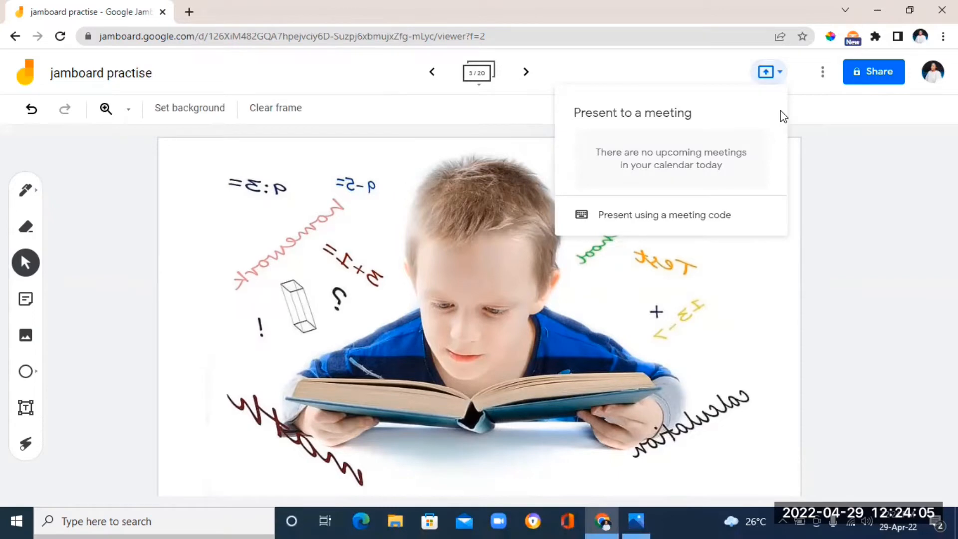
left_click(618, 213)
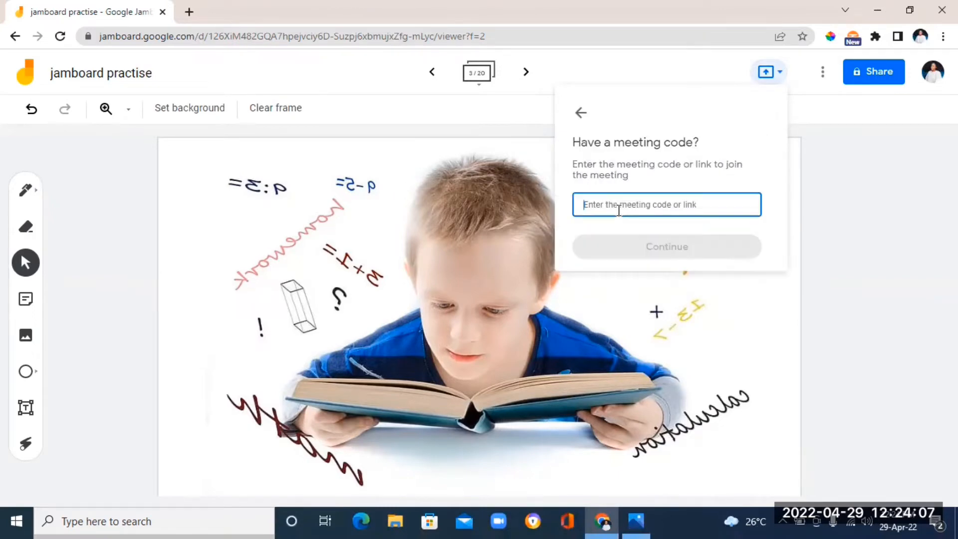
left_click(581, 112)
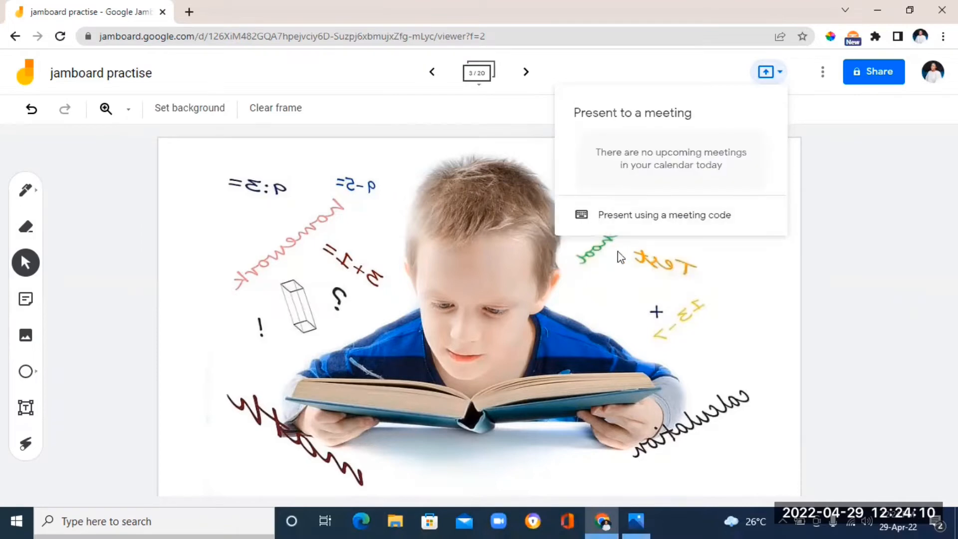
left_click(714, 222)
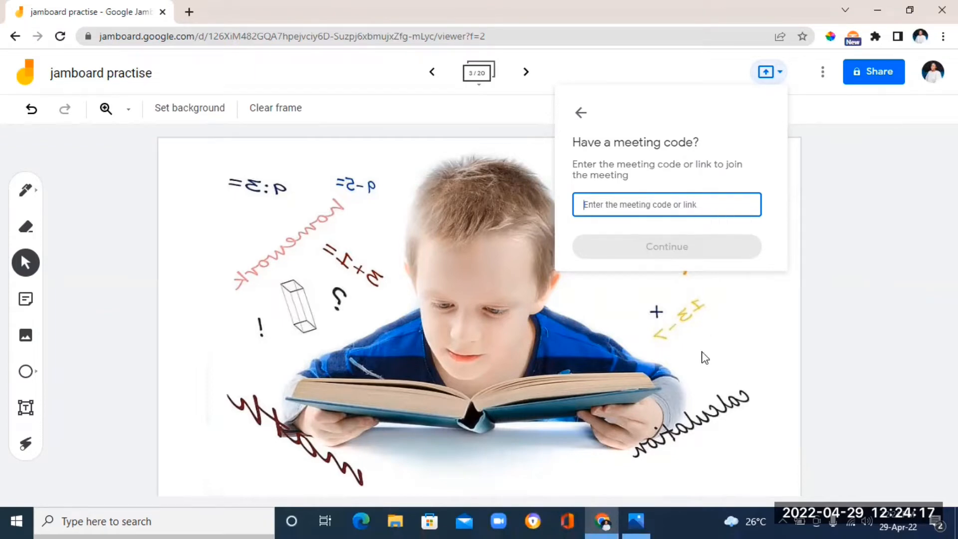
left_click(814, 224)
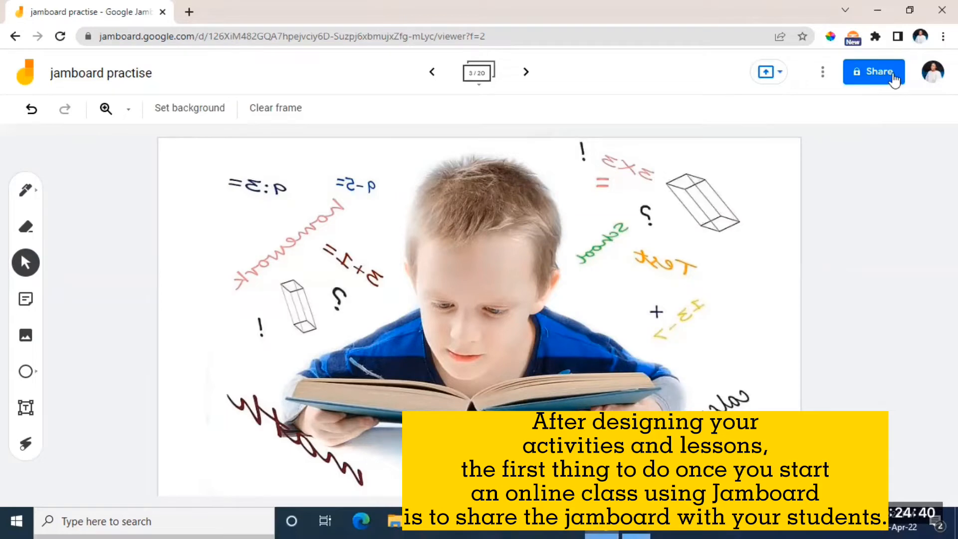
Open the jam's sharing dialog and add three contacts from the suggestions as people to share with
left_click(896, 79)
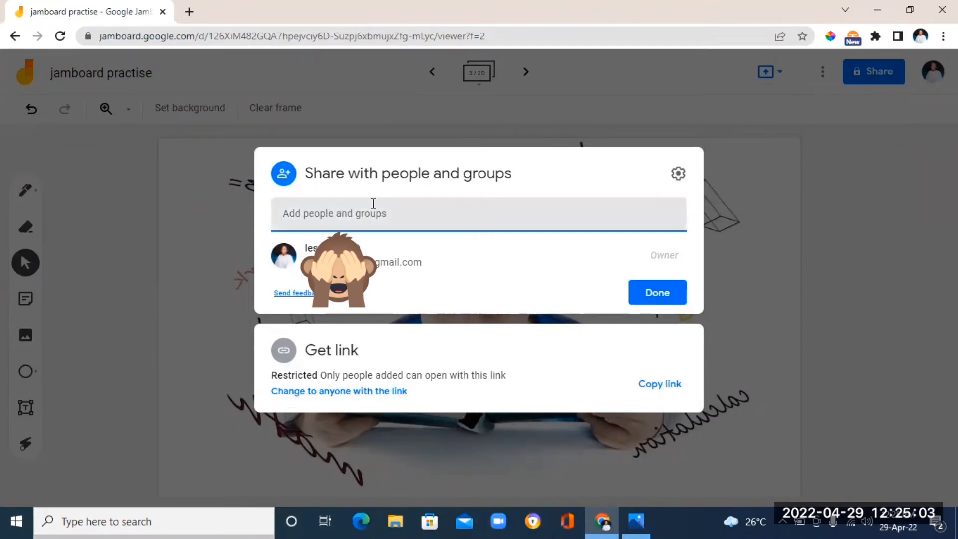
left_click(309, 211)
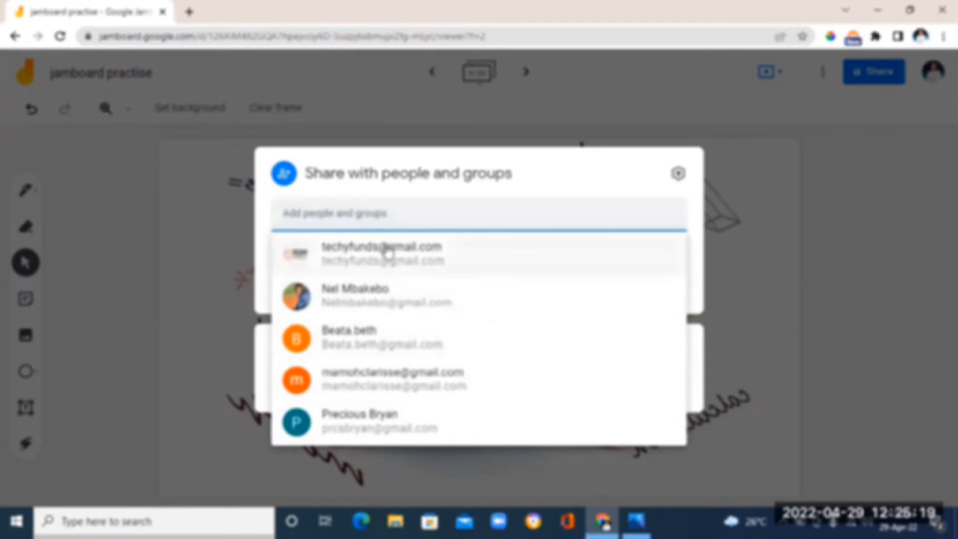
left_click(385, 256)
left_click(467, 208)
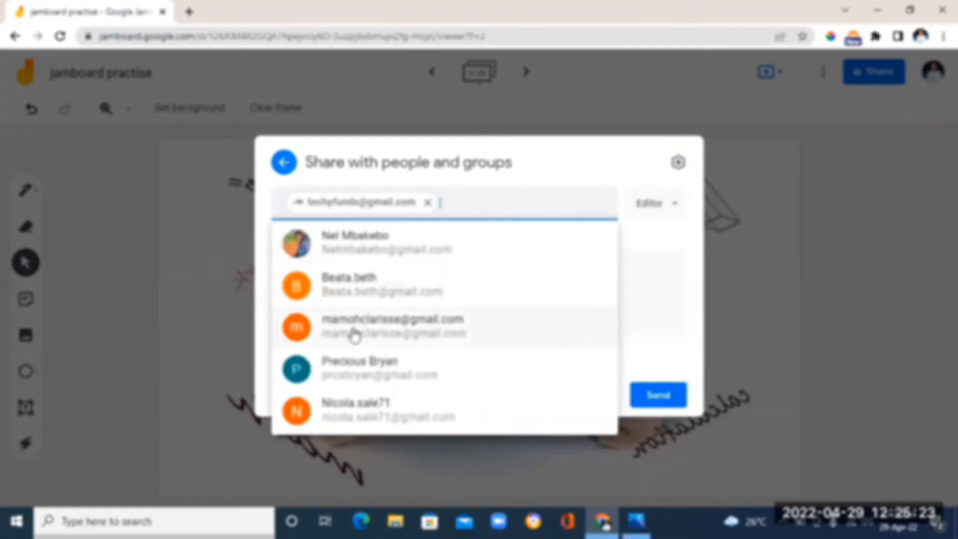
left_click(355, 335)
left_click(494, 208)
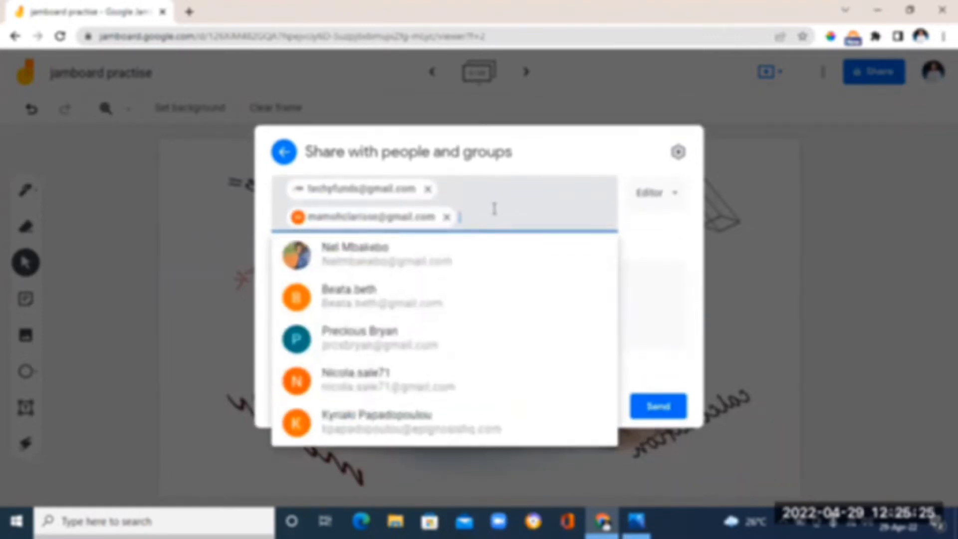
left_click(358, 416)
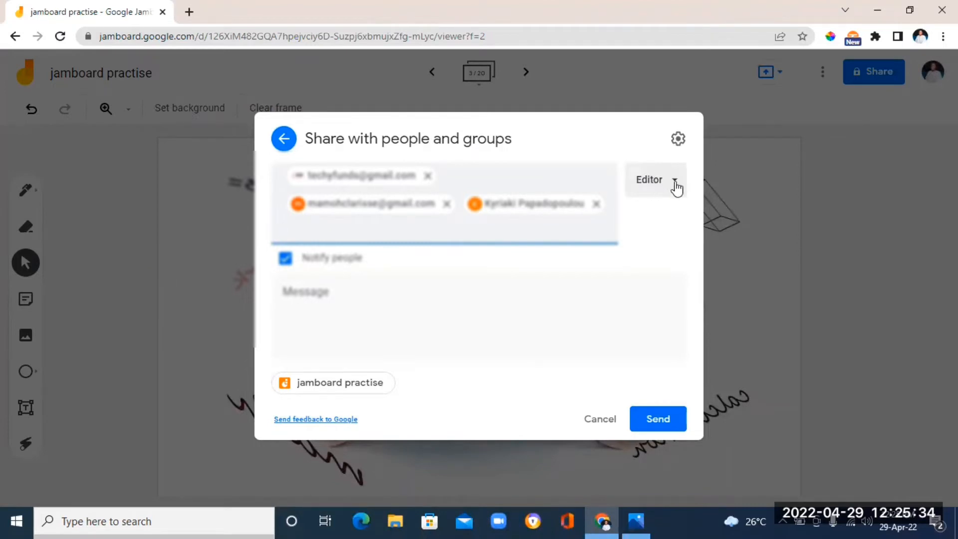
Switch the invitees' access role to Viewer and then back to Editor
left_click(677, 185)
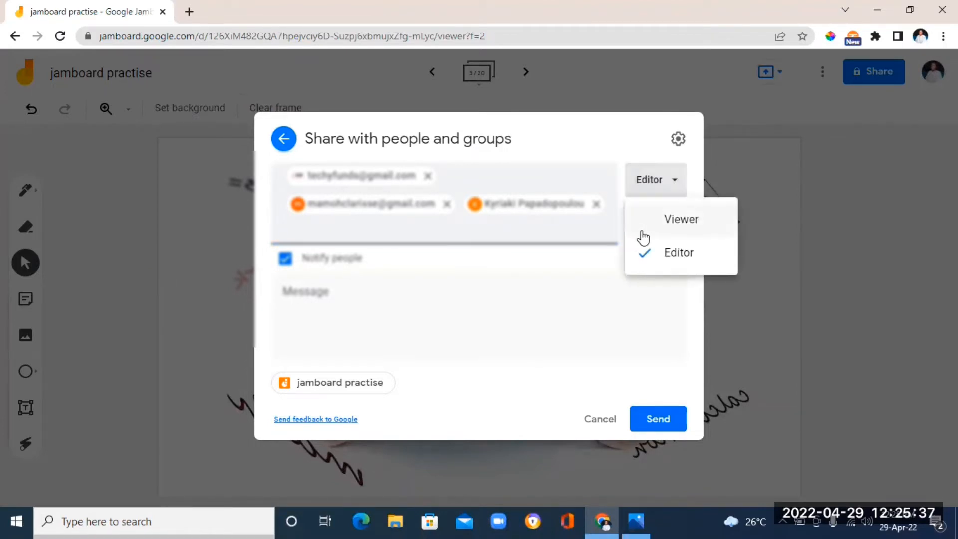
left_click(651, 225)
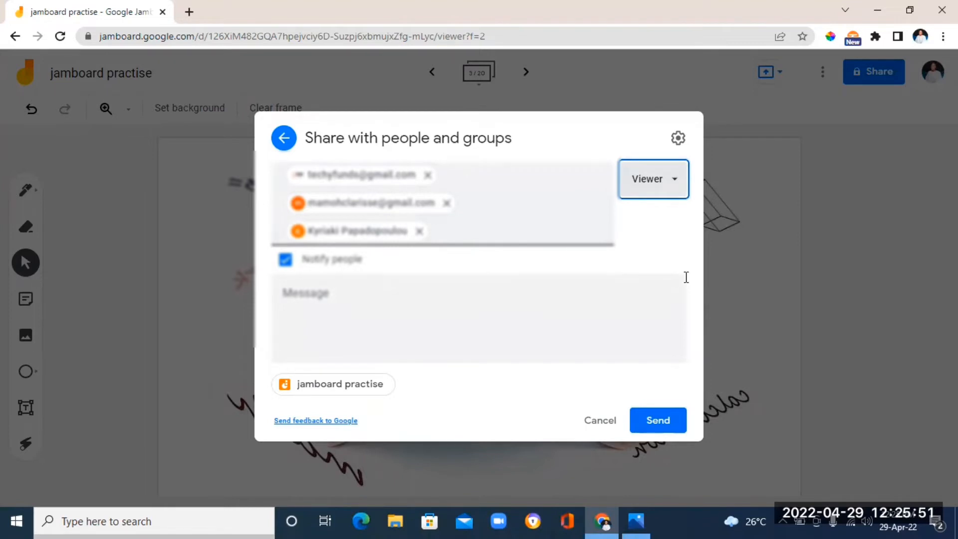
left_click(676, 185)
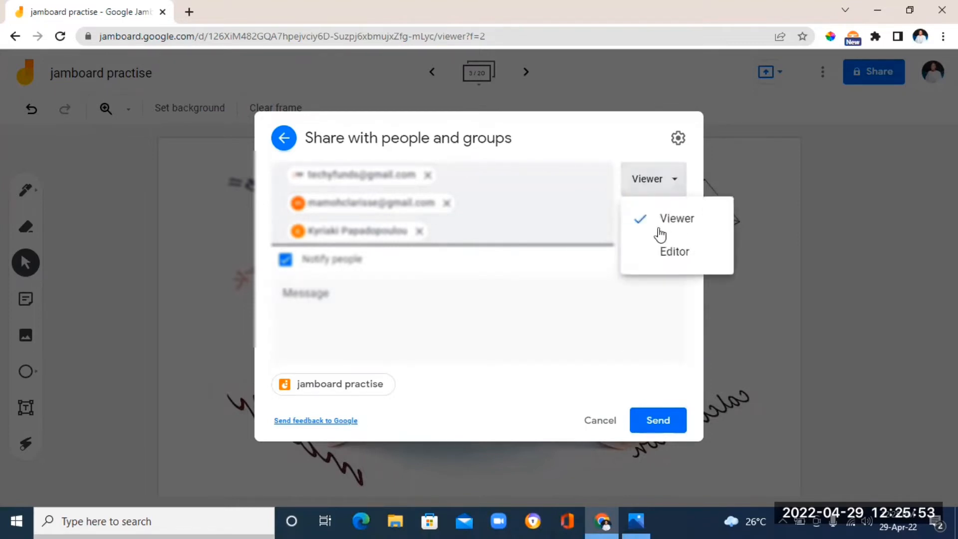
left_click(669, 264)
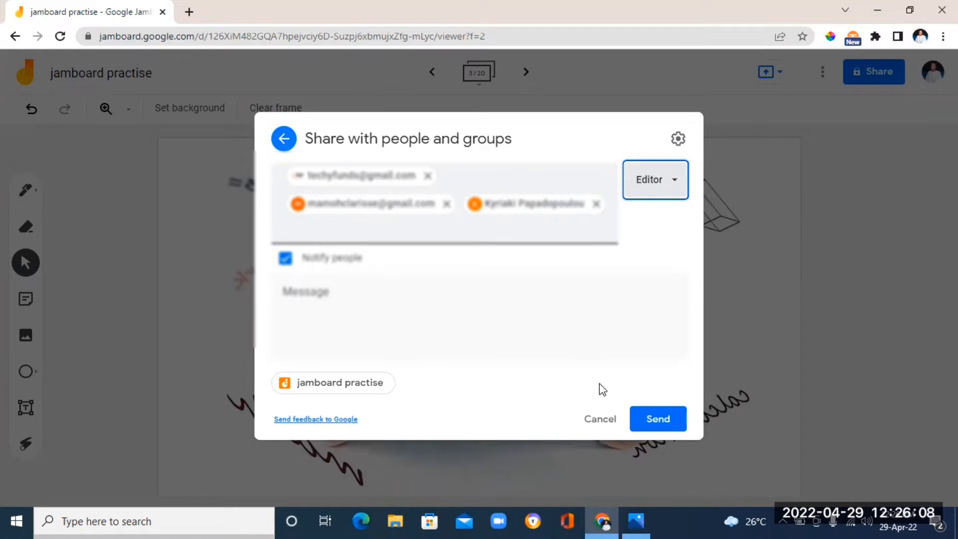
Discard the pending invitations and return to the main sharing view of the dialog
left_click(304, 305)
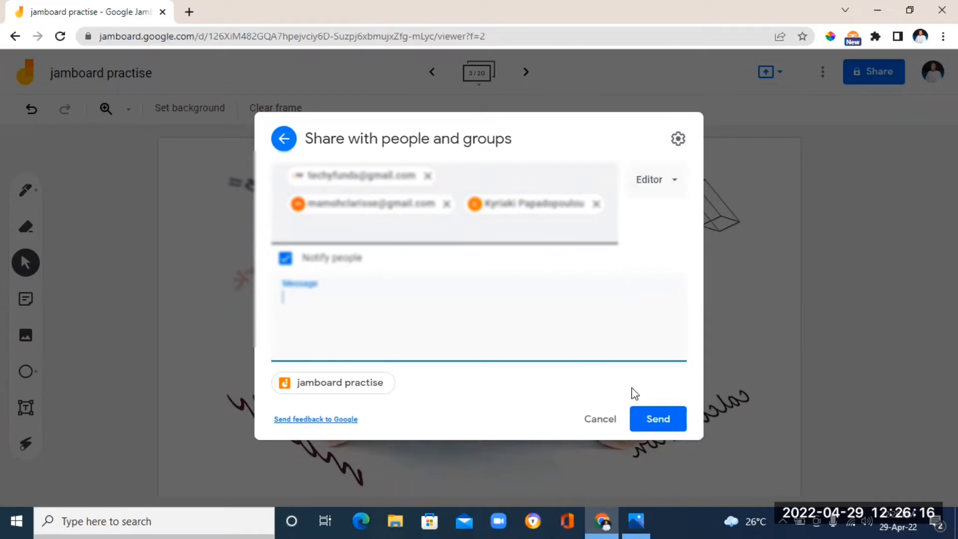
left_click(863, 279)
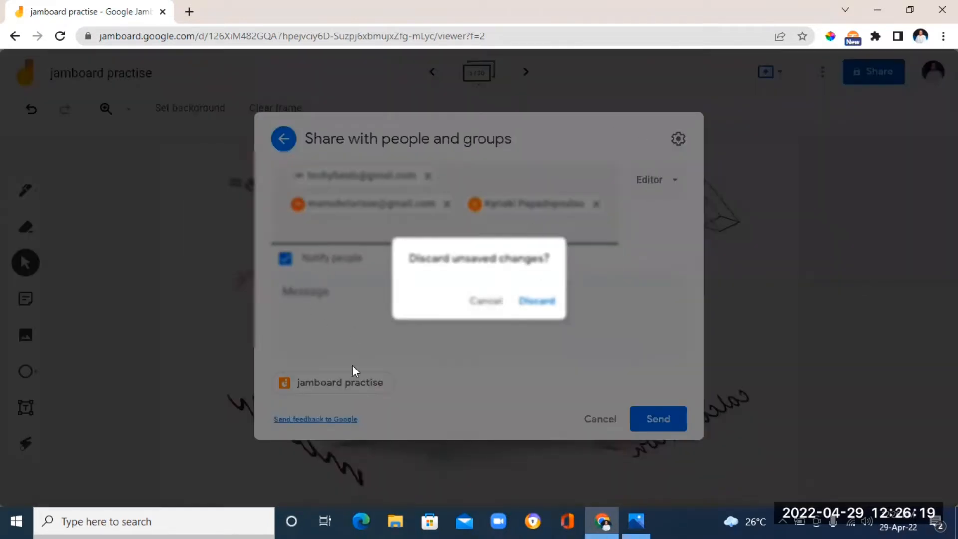
left_click(580, 299)
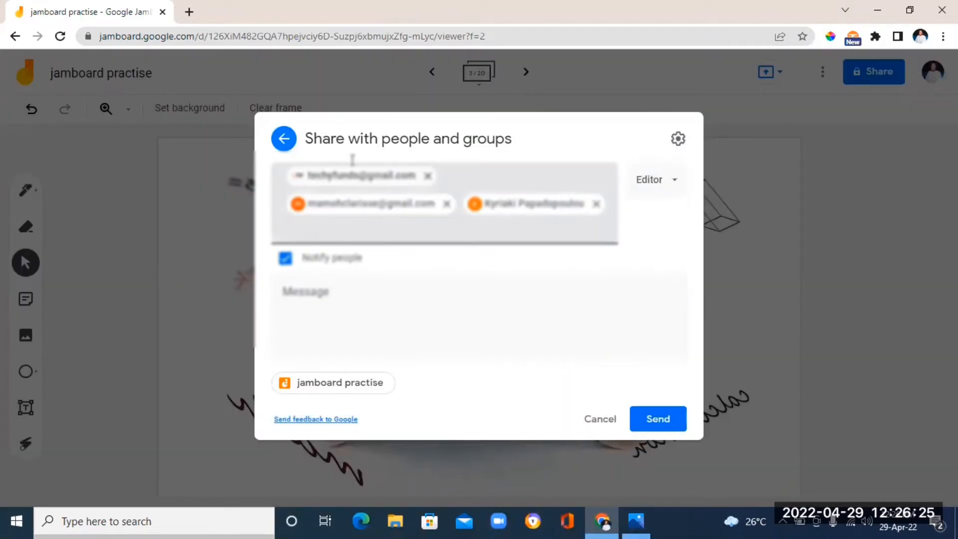
left_click(284, 138)
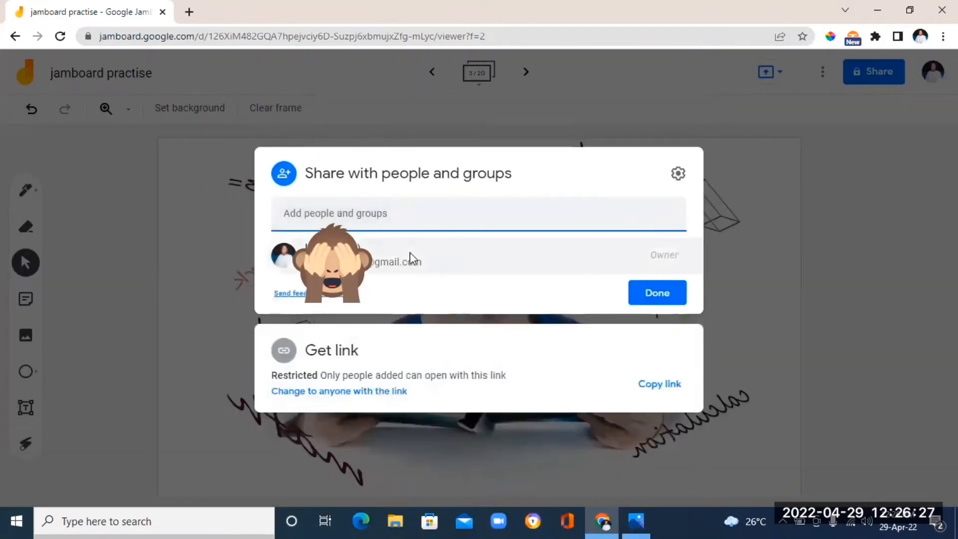
mouse_move(410, 253)
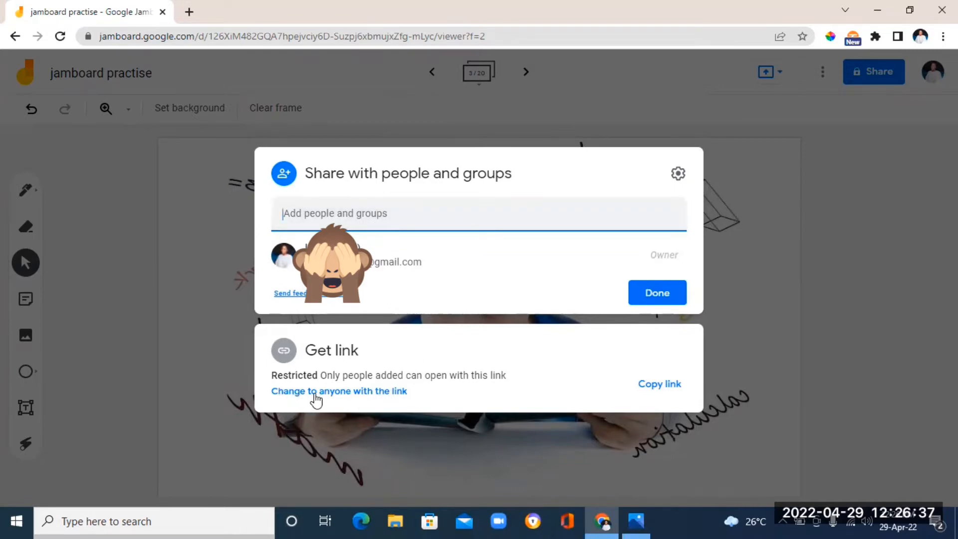
Change the jam's link access to anyone with the link as Editor and close the sharing dialog
left_click(386, 394)
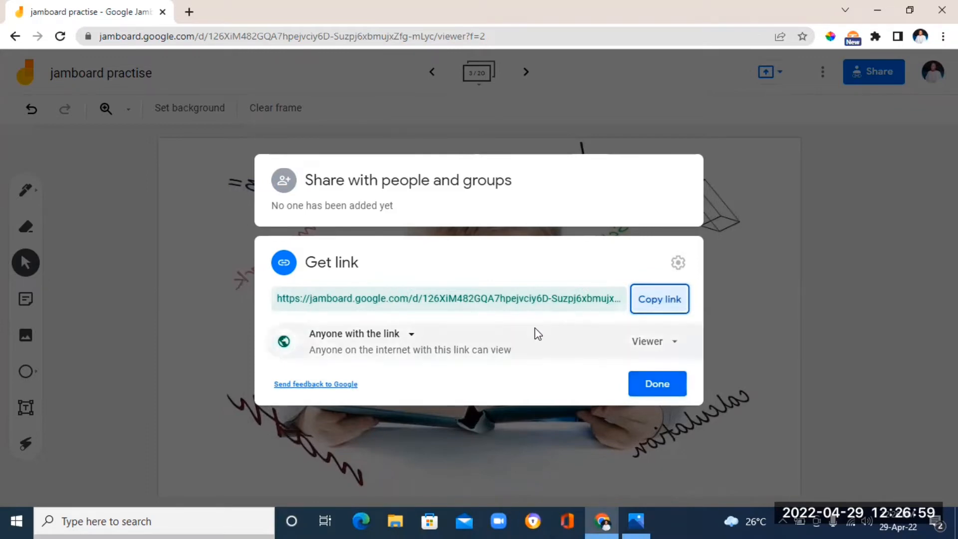
left_click(676, 348)
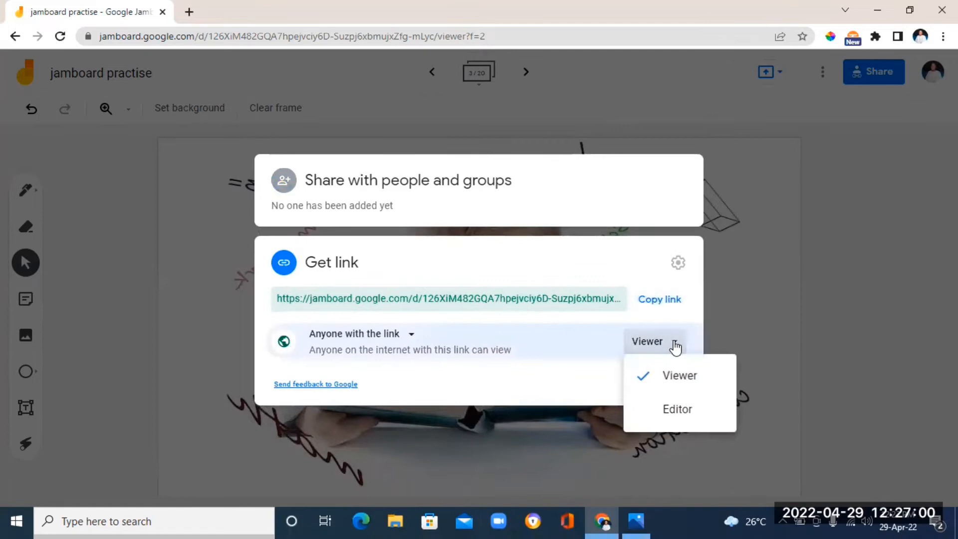
left_click(670, 408)
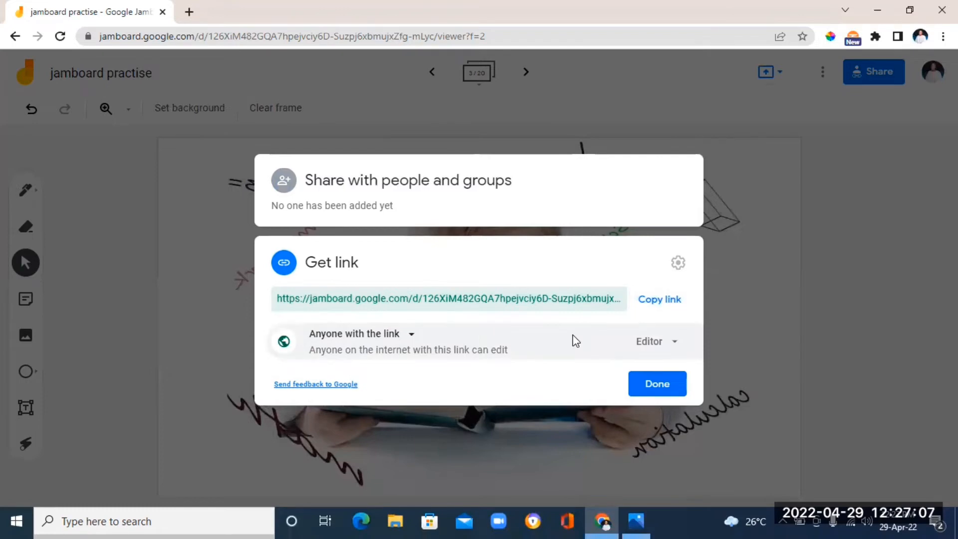
left_click(648, 390)
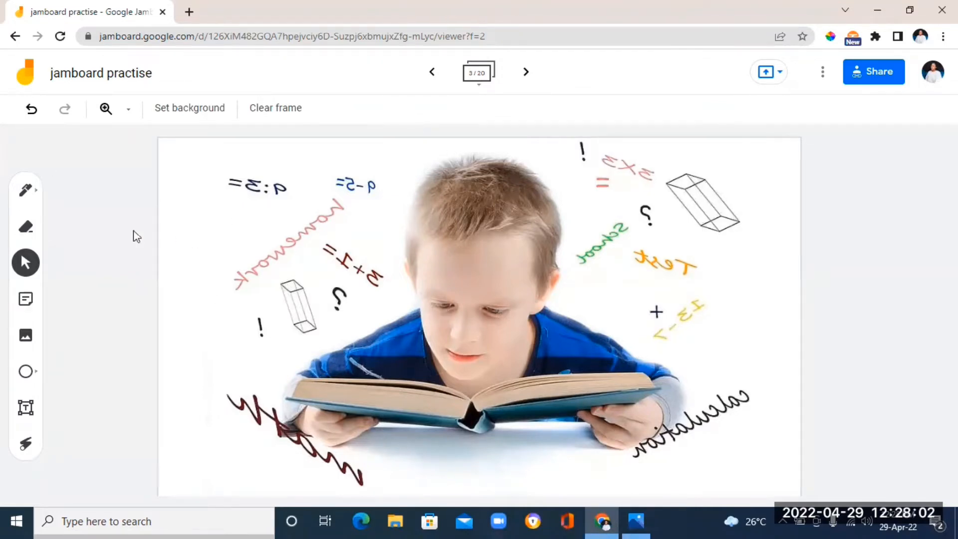
Pick the pen in green and draw two curved strokes on the left side of the frame
left_click(37, 197)
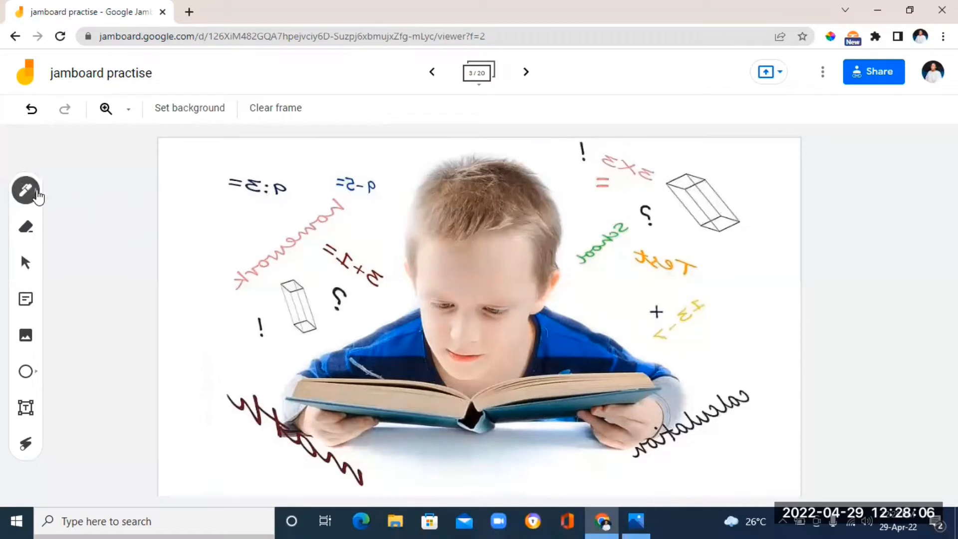
left_click(37, 197)
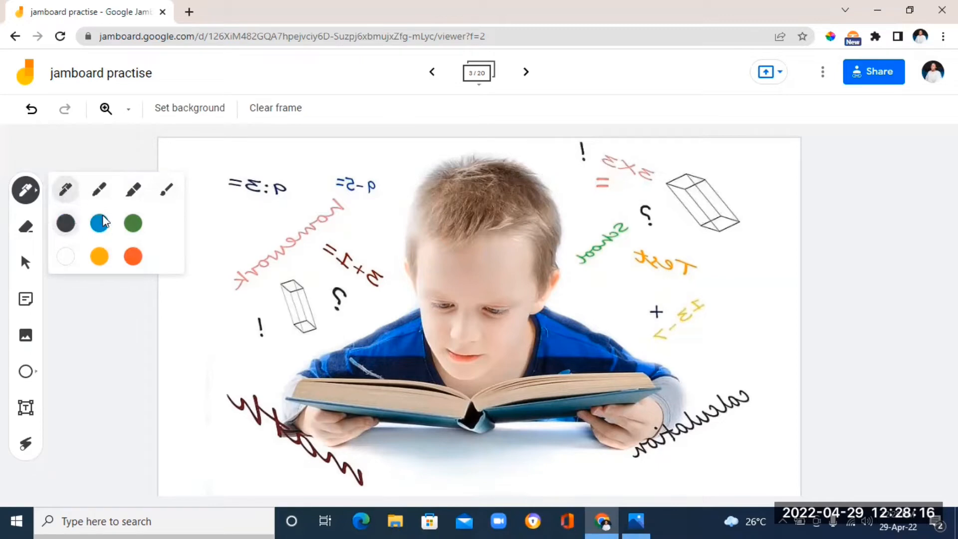
left_click(134, 224)
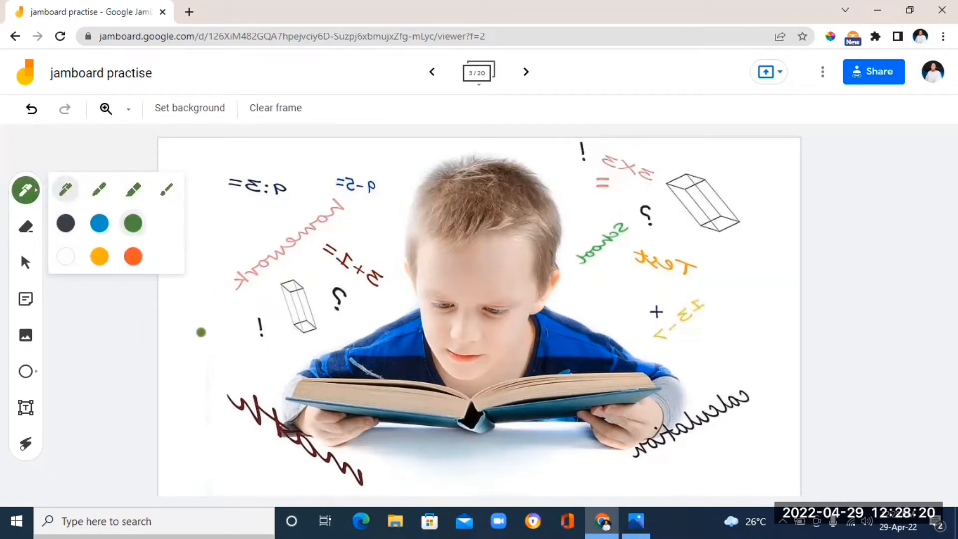
mouse_move(194, 329)
left_mouse_down()
mouse_move(199, 360)
mouse_move(279, 254)
left_mouse_up()
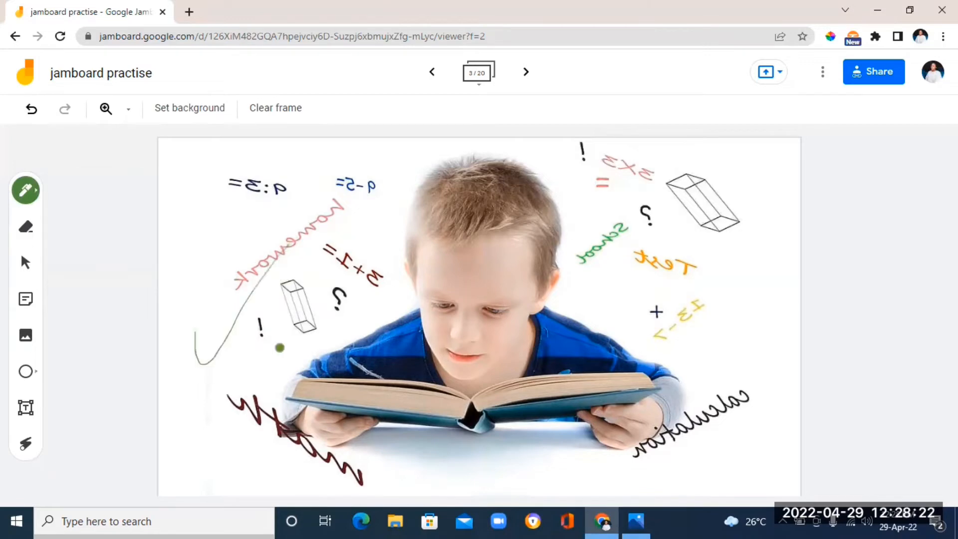
left_click_drag(293, 319, 402, 223)
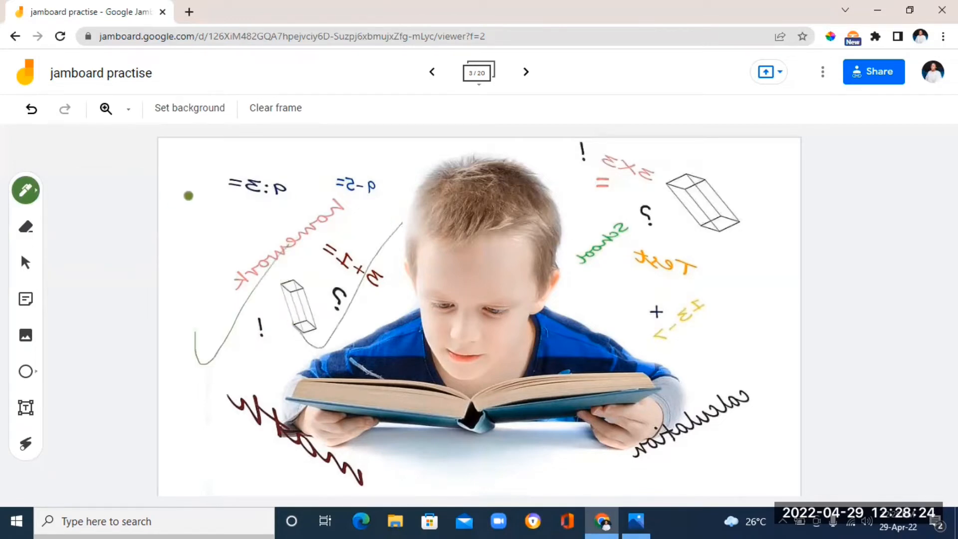
Switch to the marker in orange and draw a curved stroke near the frame's top-left
left_click(26, 190)
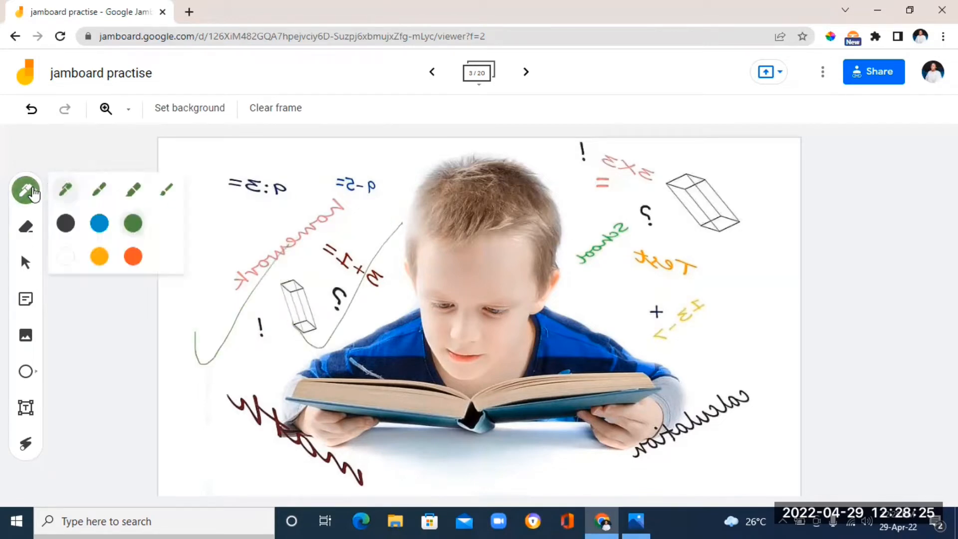
left_click(101, 192)
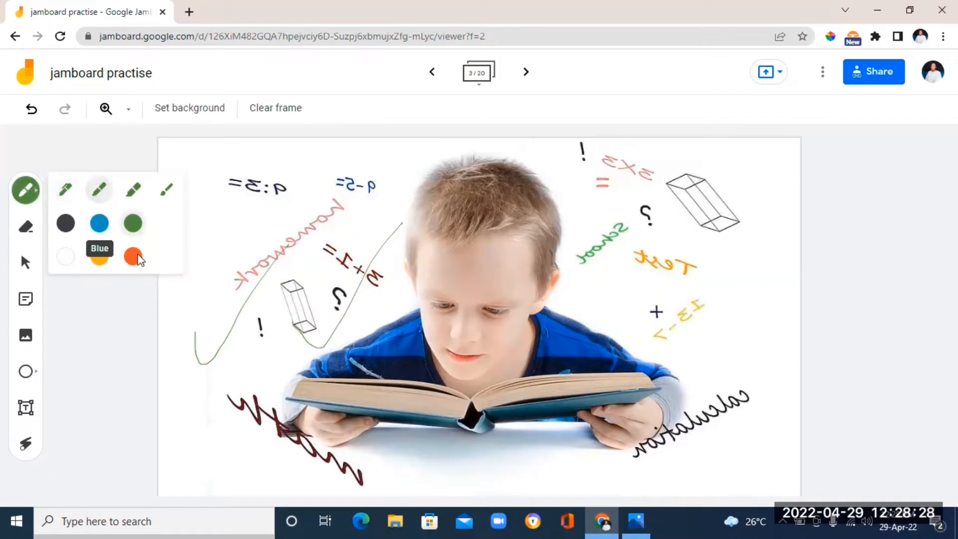
left_click(134, 261)
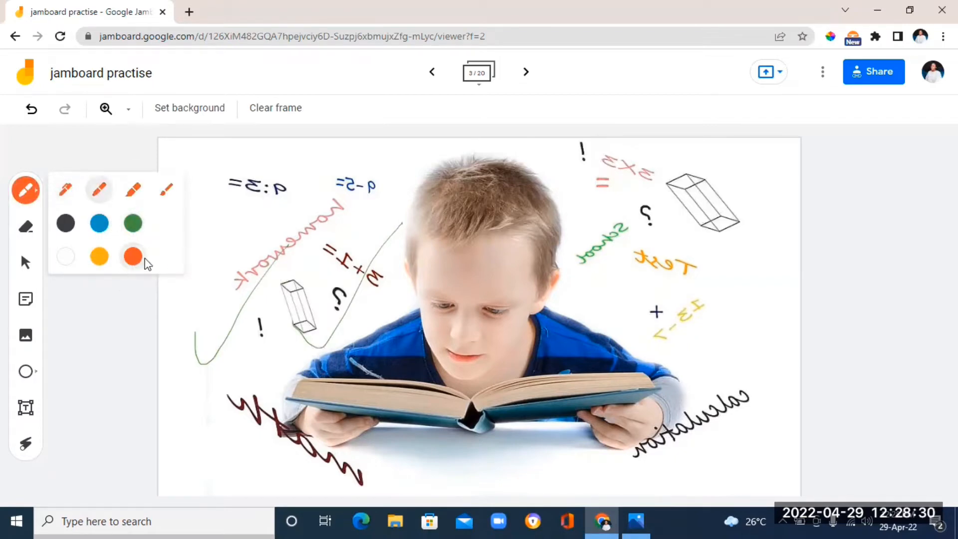
mouse_move(221, 213)
left_mouse_down()
mouse_move(282, 203)
mouse_move(322, 140)
left_mouse_up()
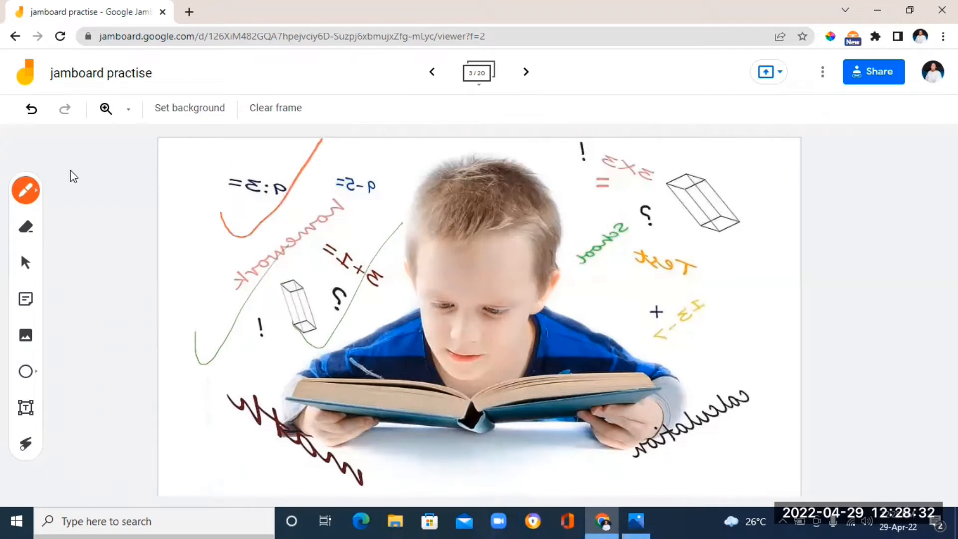
Switch to the highlighter in yellow and scribble over the boy's head
left_click(35, 194)
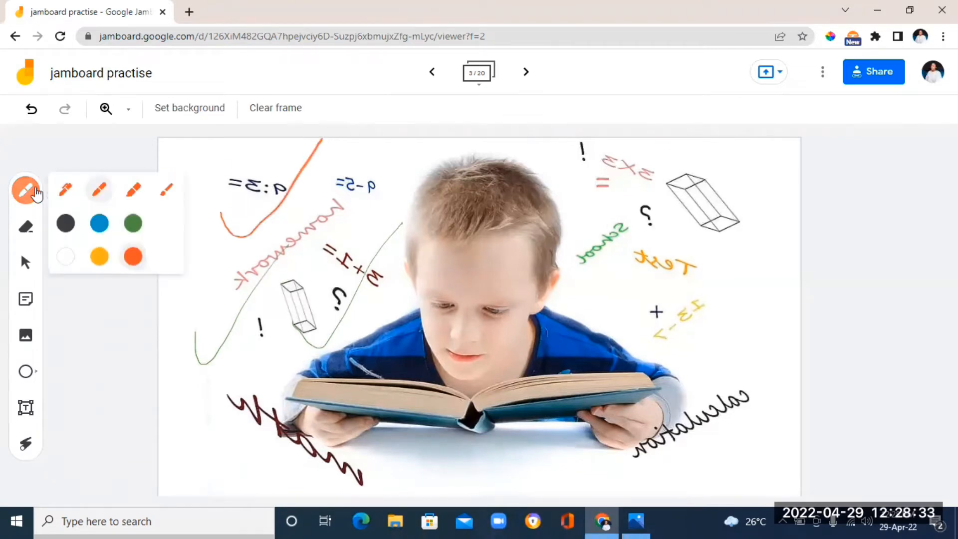
left_click(137, 192)
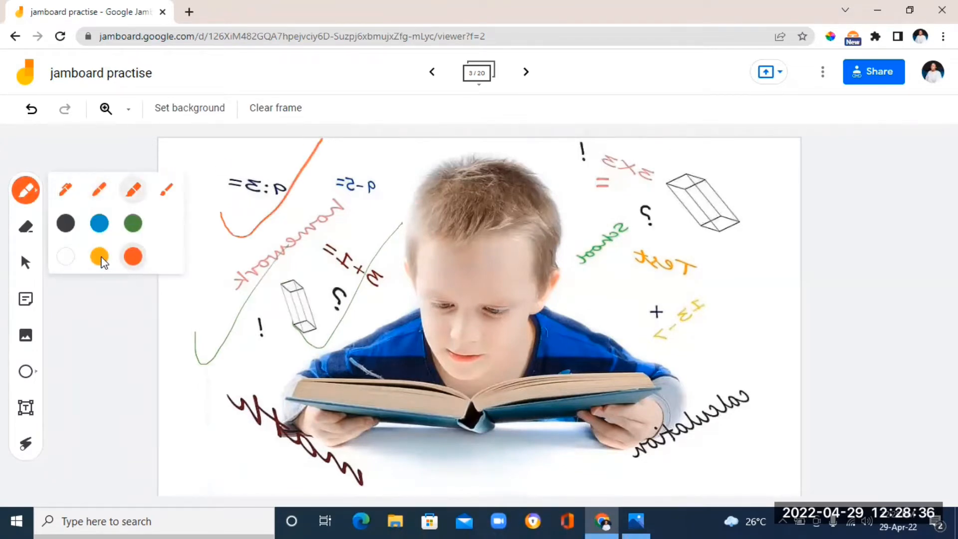
left_click(100, 258)
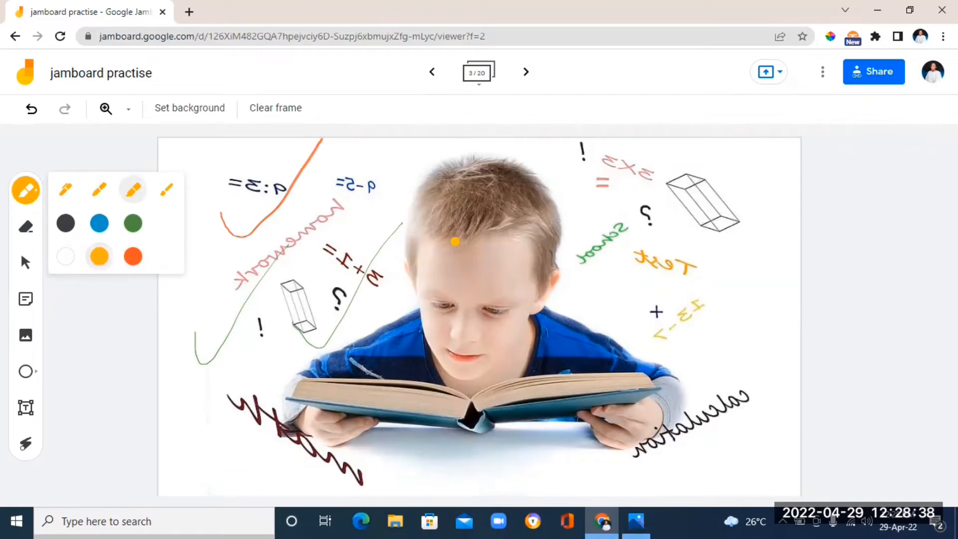
mouse_move(453, 246)
left_mouse_down()
mouse_move(477, 289)
mouse_move(424, 269)
left_mouse_up()
mouse_move(523, 254)
left_mouse_down()
mouse_move(519, 234)
mouse_move(464, 250)
mouse_move(482, 274)
left_mouse_up()
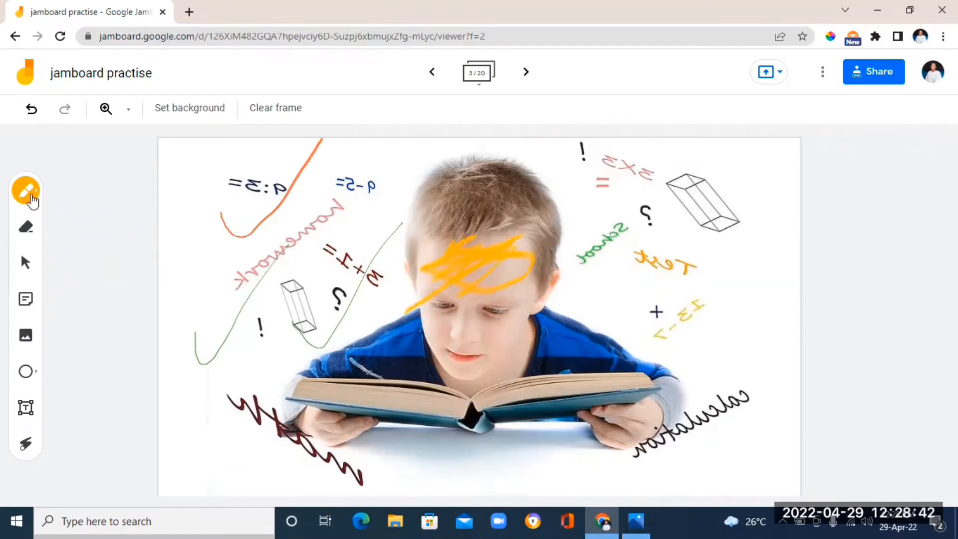
Switch to the brush and paint broad yellow strokes across the frame's left and middle
left_click(35, 193)
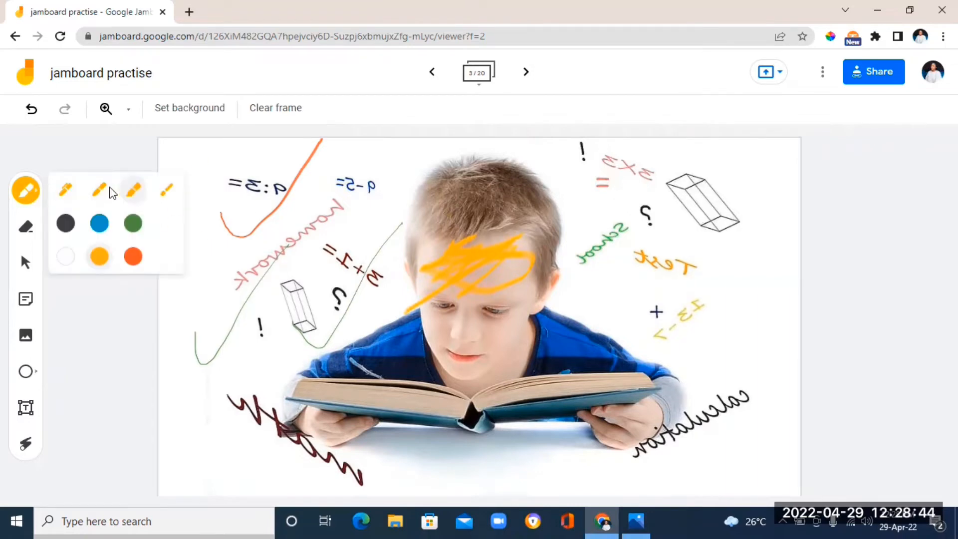
left_click(168, 191)
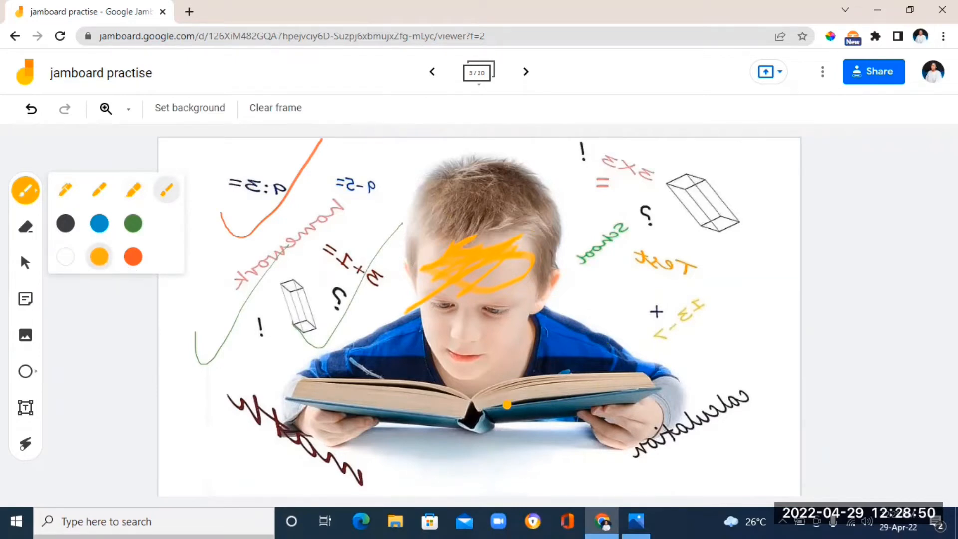
left_click(495, 398)
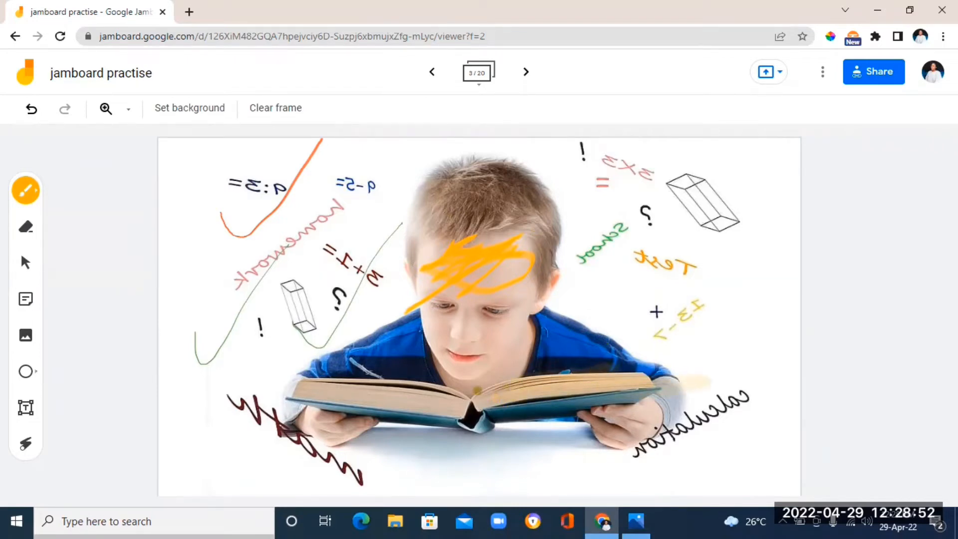
mouse_move(628, 291)
left_mouse_down()
mouse_move(628, 312)
mouse_move(574, 366)
mouse_move(324, 319)
mouse_move(279, 253)
mouse_move(385, 160)
mouse_move(349, 137)
mouse_move(166, 300)
left_mouse_up()
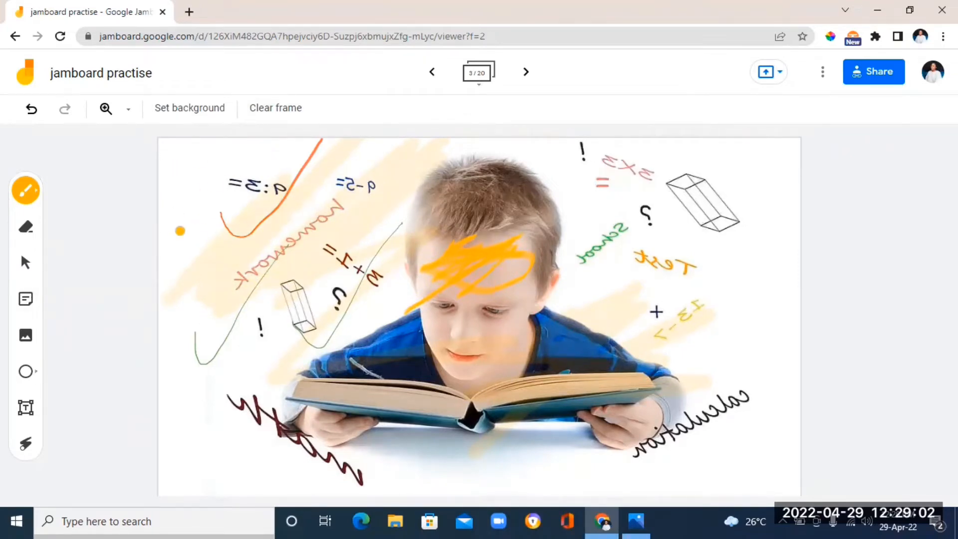
mouse_move(282, 160)
left_mouse_down()
mouse_move(179, 263)
mouse_move(285, 177)
mouse_move(165, 231)
left_mouse_up()
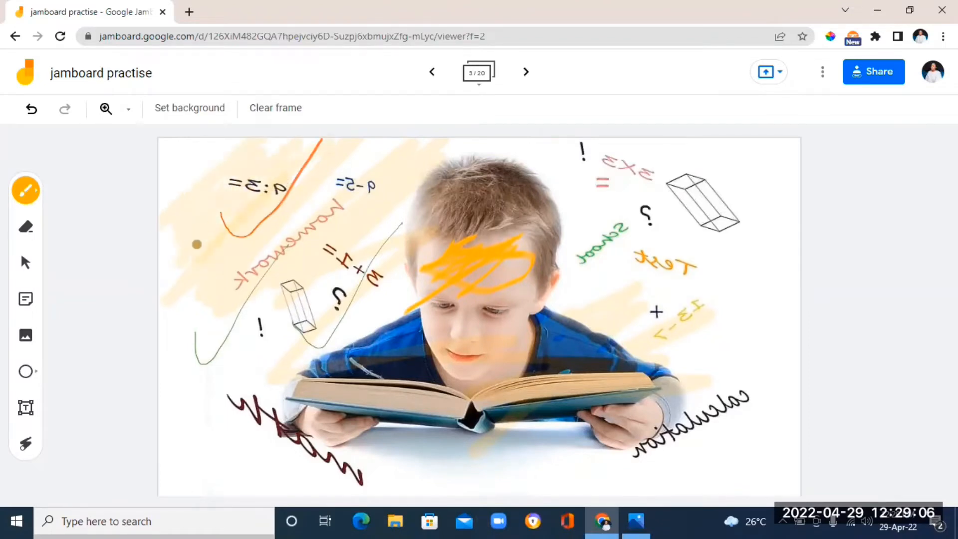
mouse_move(188, 137)
left_mouse_down()
mouse_move(205, 156)
mouse_move(199, 201)
left_mouse_up()
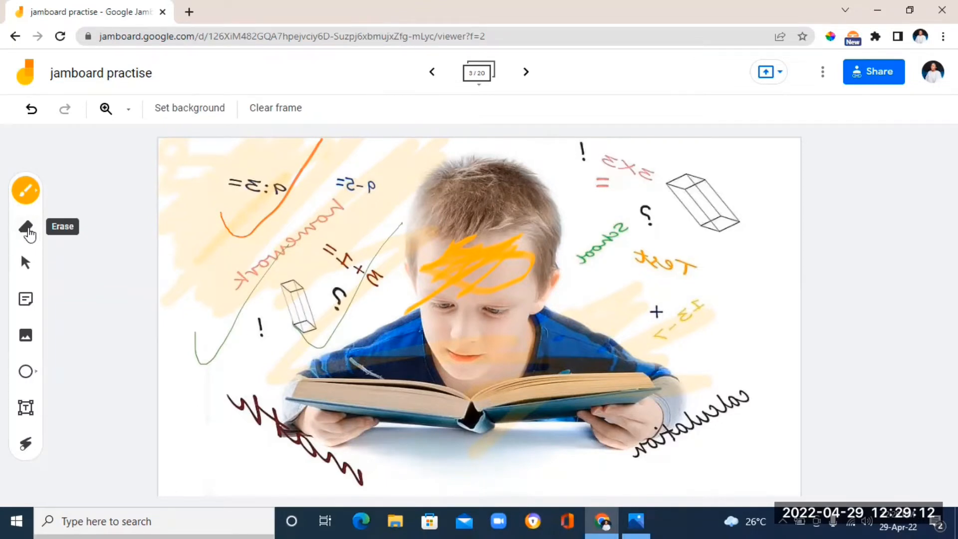
Erase the orange marker stroke near the frame's top-left with the eraser
left_click(26, 228)
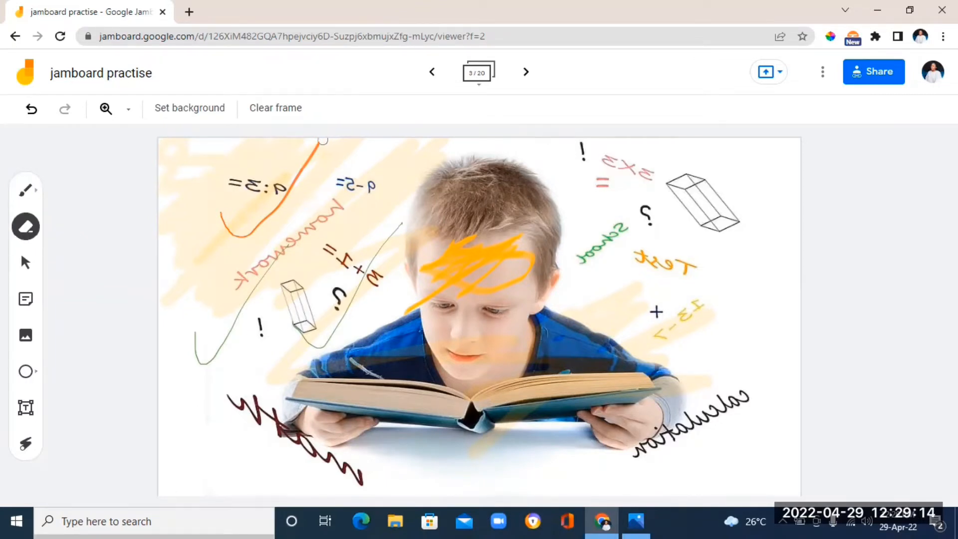
mouse_move(317, 151)
left_mouse_down()
mouse_move(252, 244)
mouse_move(256, 206)
mouse_move(215, 230)
mouse_move(253, 197)
left_mouse_up()
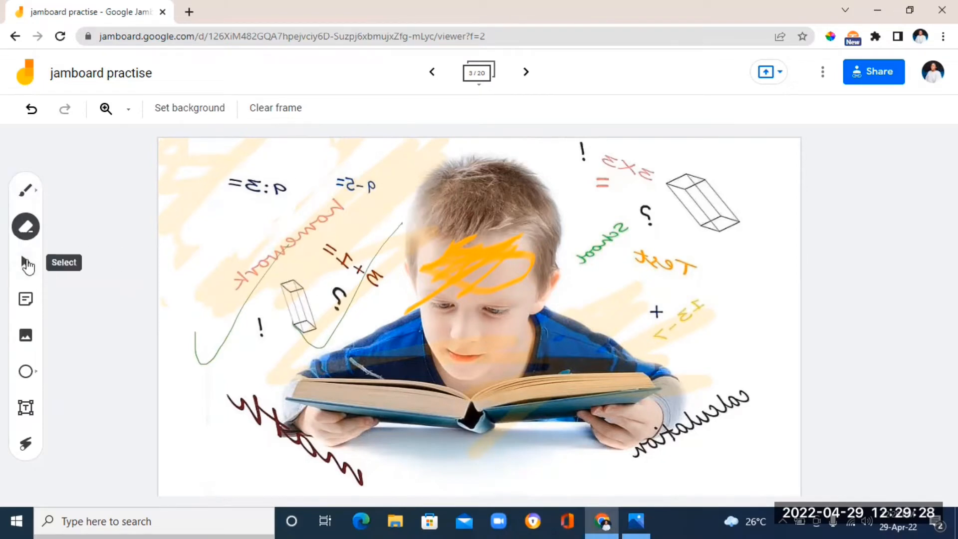
left_click(27, 263)
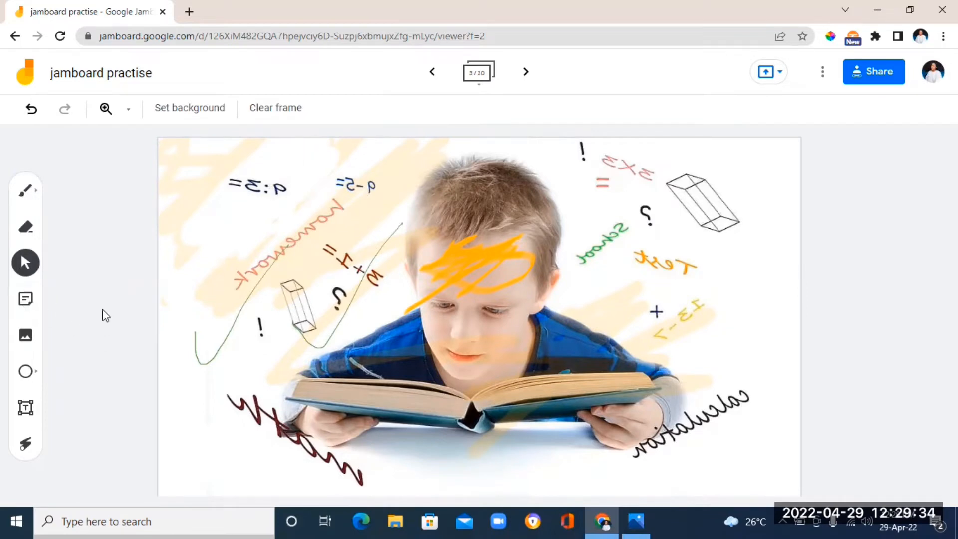
Add two yellow sticky notes labelled 01 and 02 to the frame
left_click(23, 302)
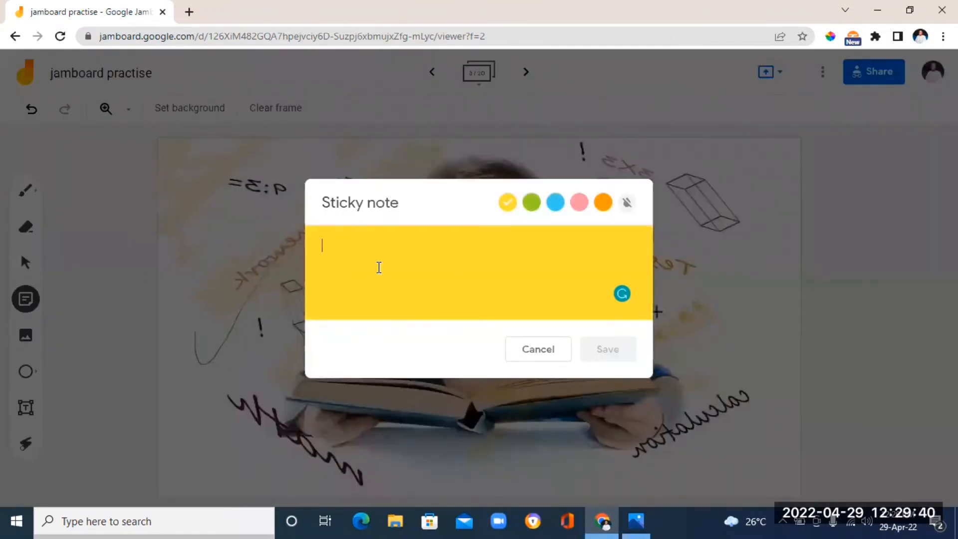
type("01")
left_click(611, 354)
type("04")
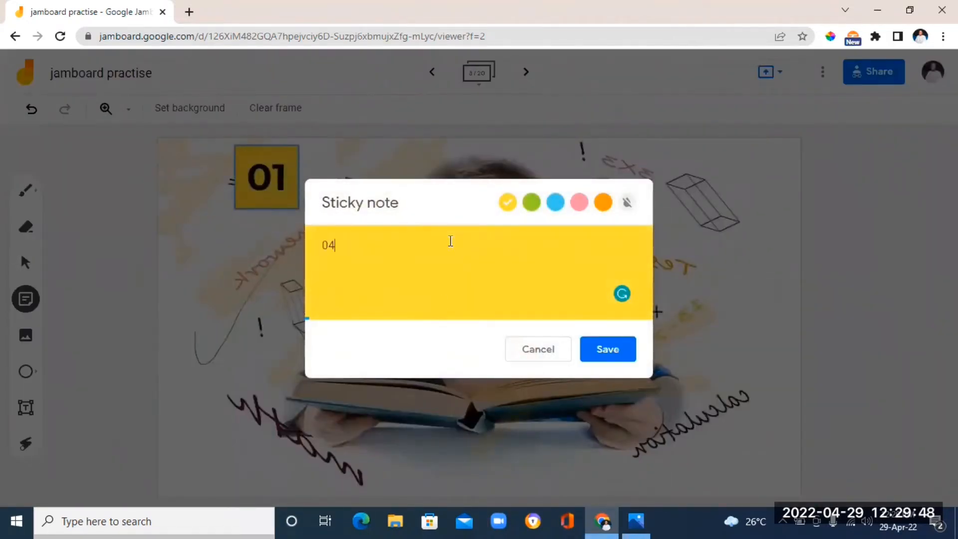
left_click(611, 352)
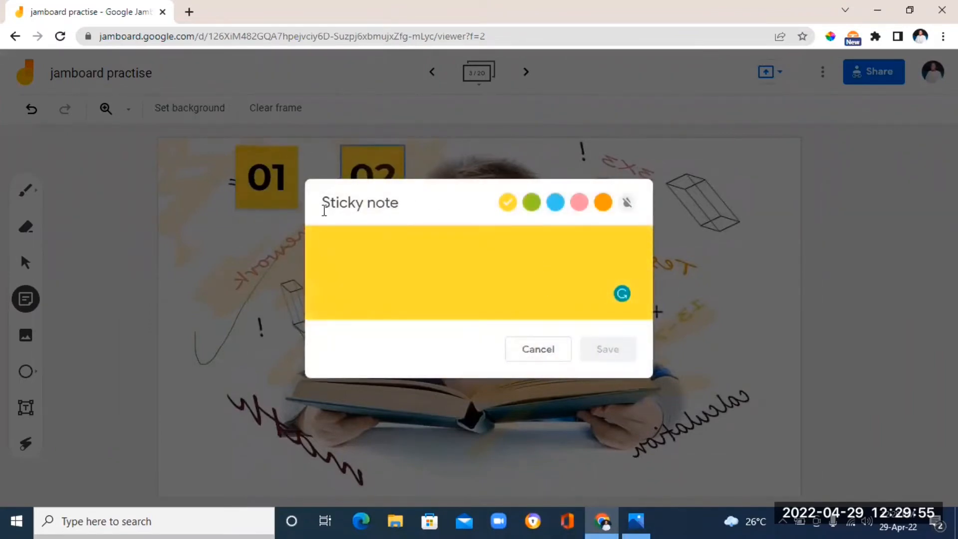
left_click(531, 348)
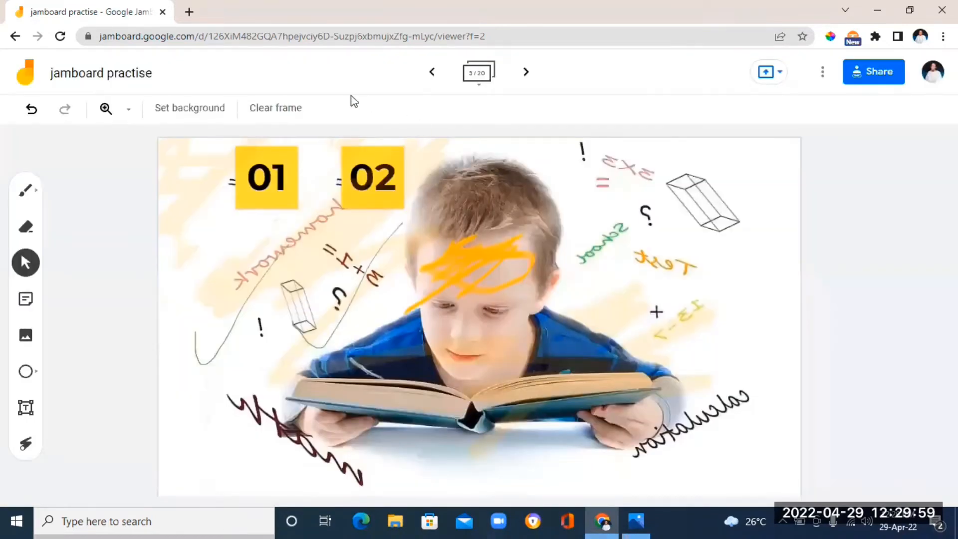
Edit the 02 sticky note and change its colour to blue
left_click(373, 188)
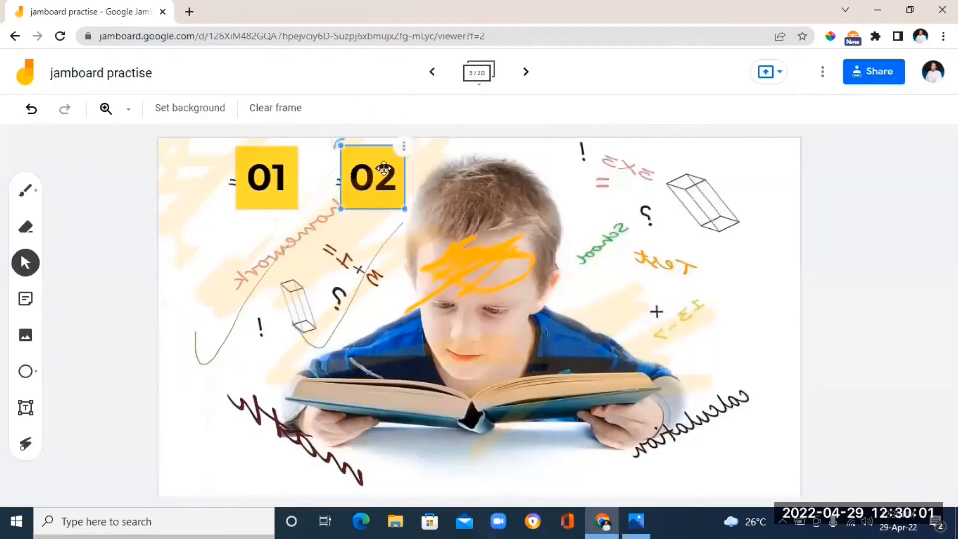
left_click(405, 150)
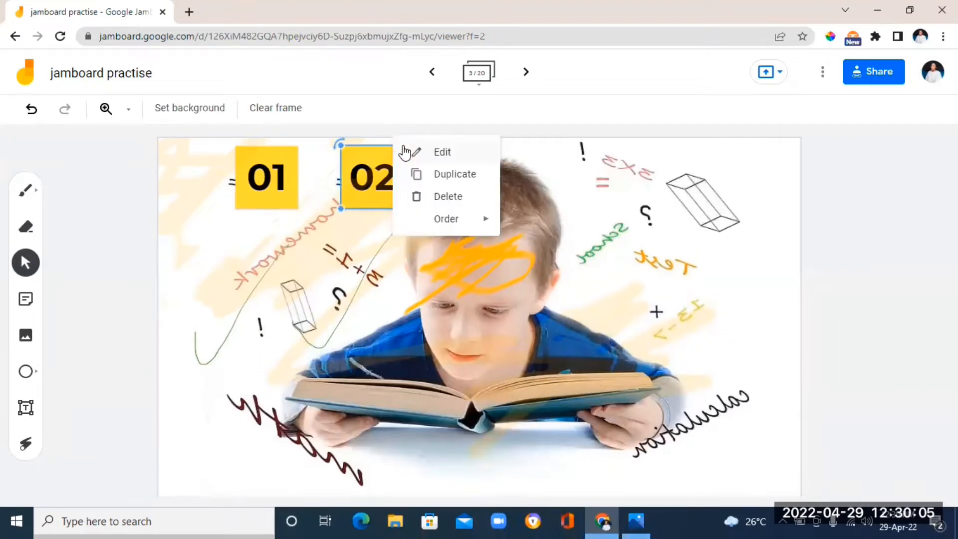
left_click(443, 154)
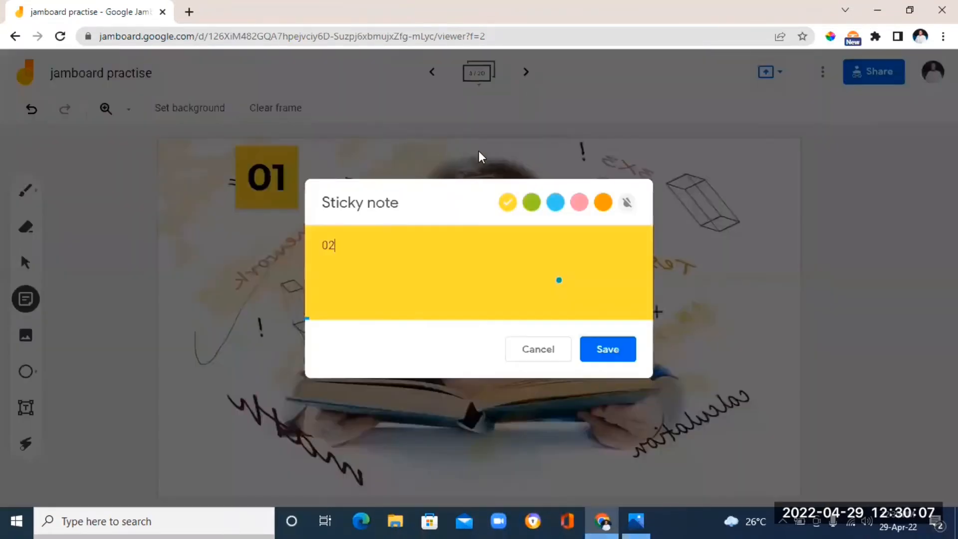
left_click(555, 203)
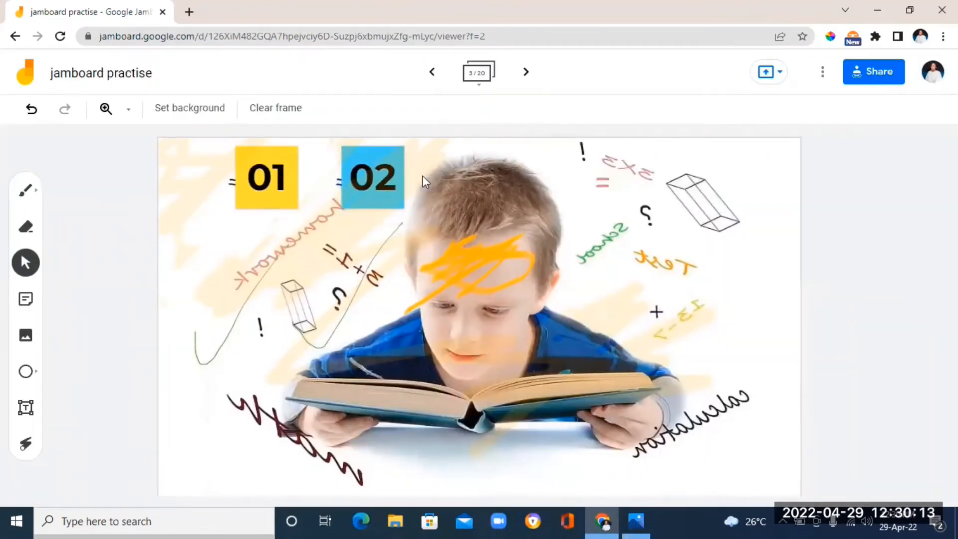
Duplicate the 02 sticky note, move the copy below it, and delete the copy
left_click(393, 175)
left_click(406, 154)
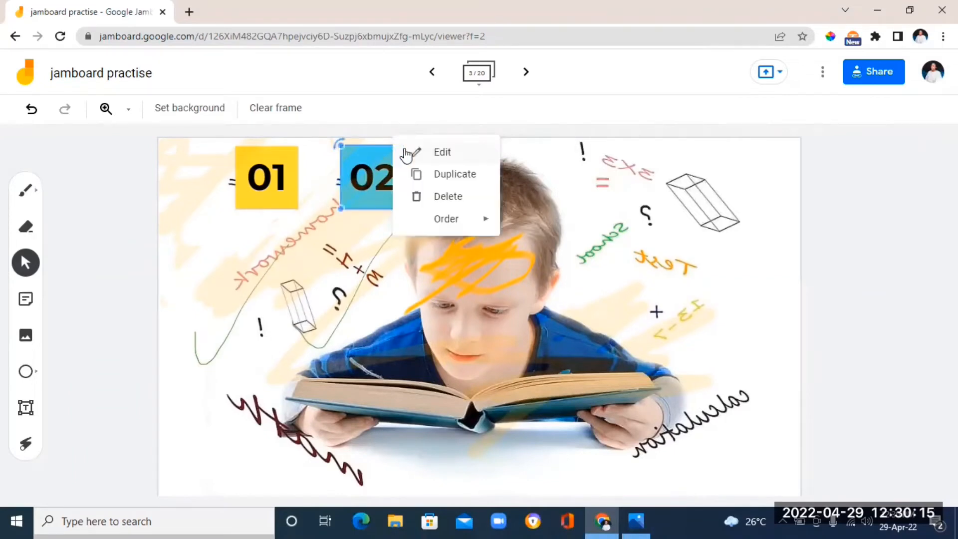
left_click(455, 174)
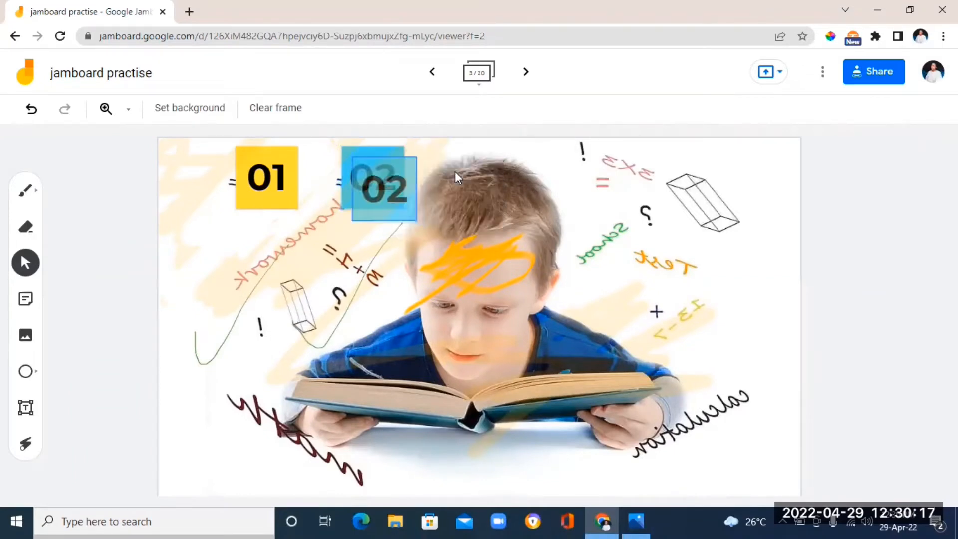
left_click_drag(376, 182, 327, 251)
left_click(366, 226)
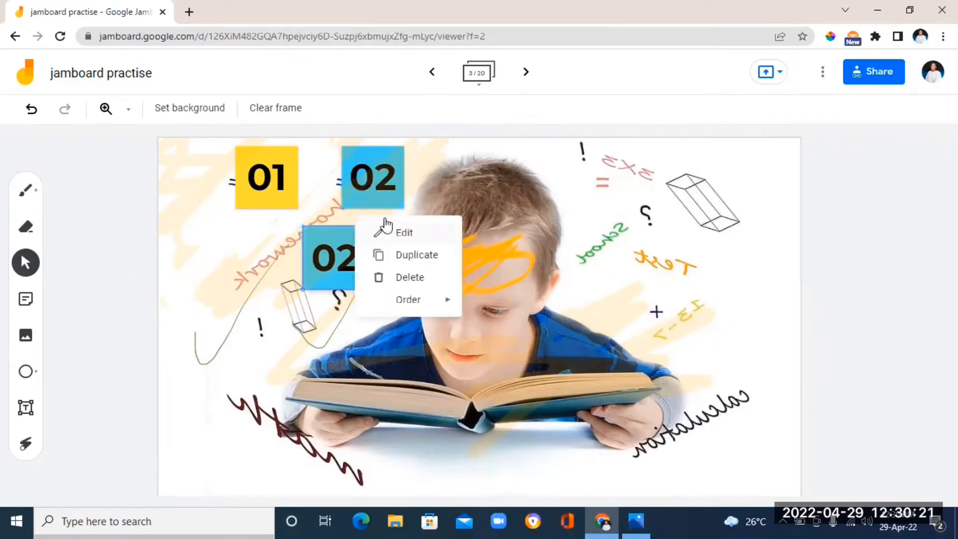
left_click(410, 278)
Move the 02 sticky note over the 01 note and send it to the back
left_click_drag(391, 175, 320, 175)
left_click(332, 149)
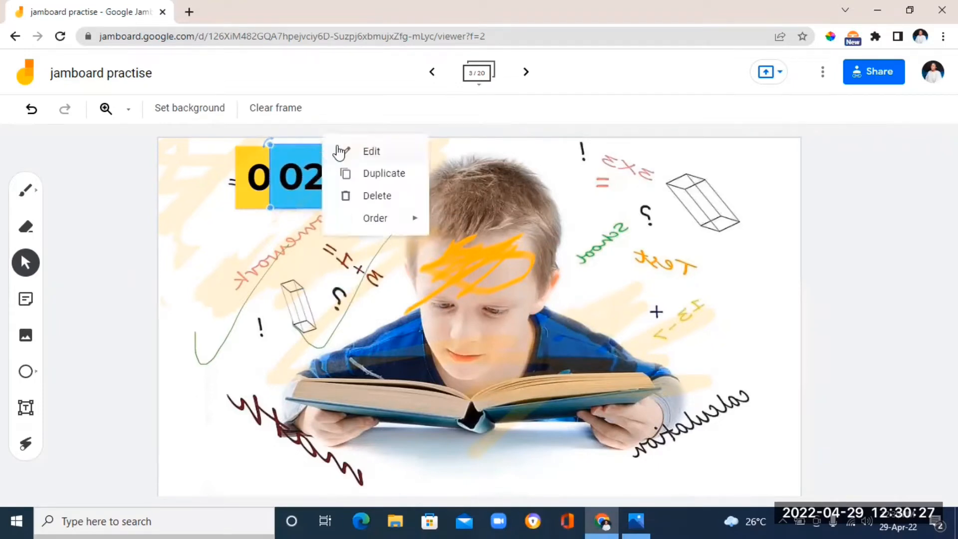
mouse_move(402, 220)
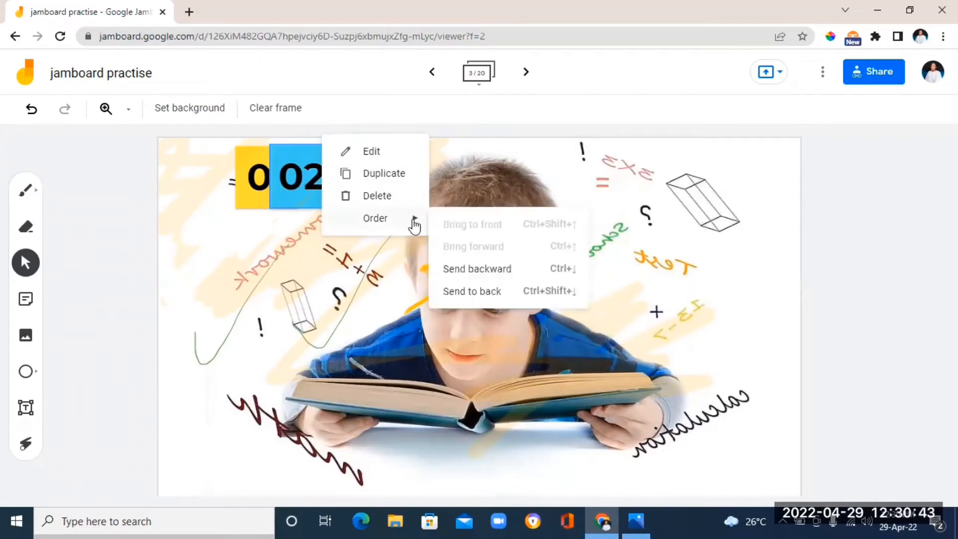
left_click(493, 291)
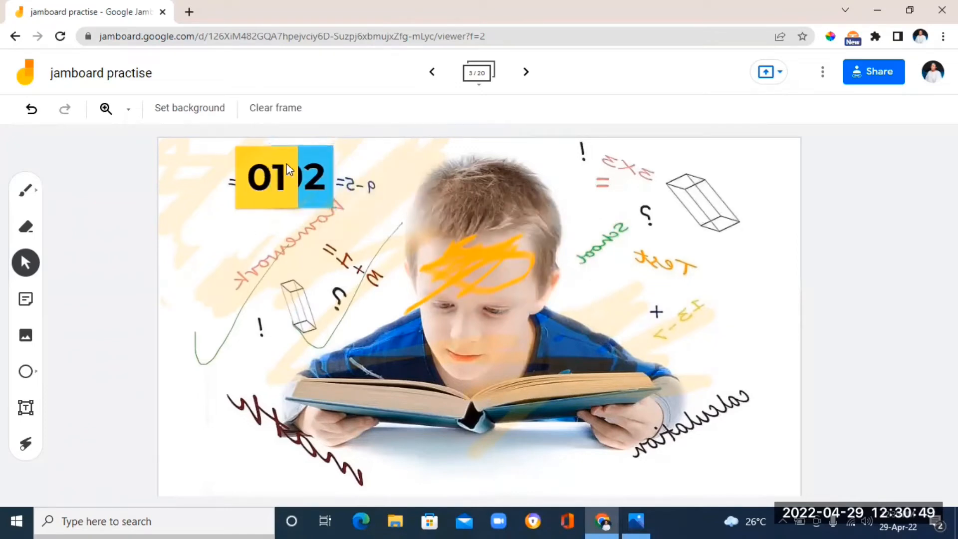
Bring the 02 sticky note to the front and move it back beside the 01 note
right_click(332, 147)
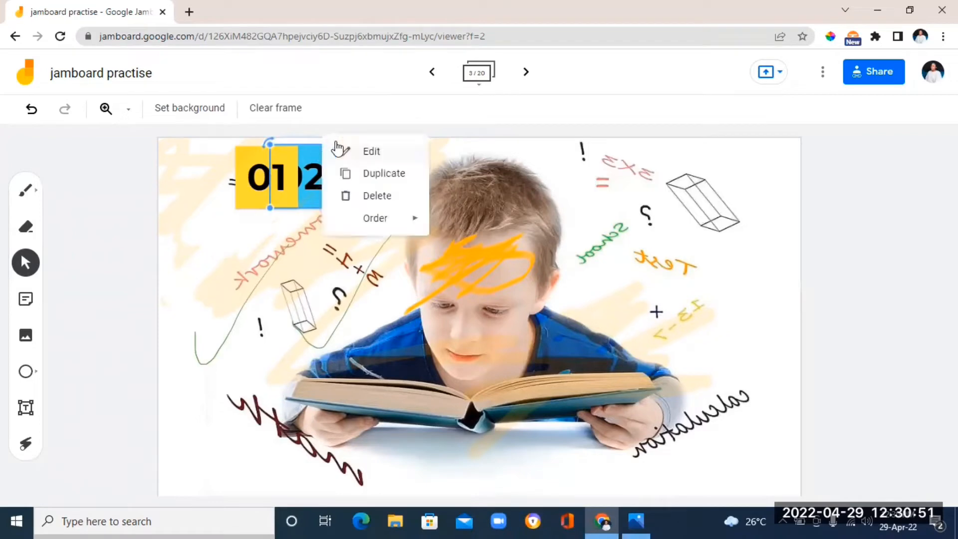
mouse_move(406, 220)
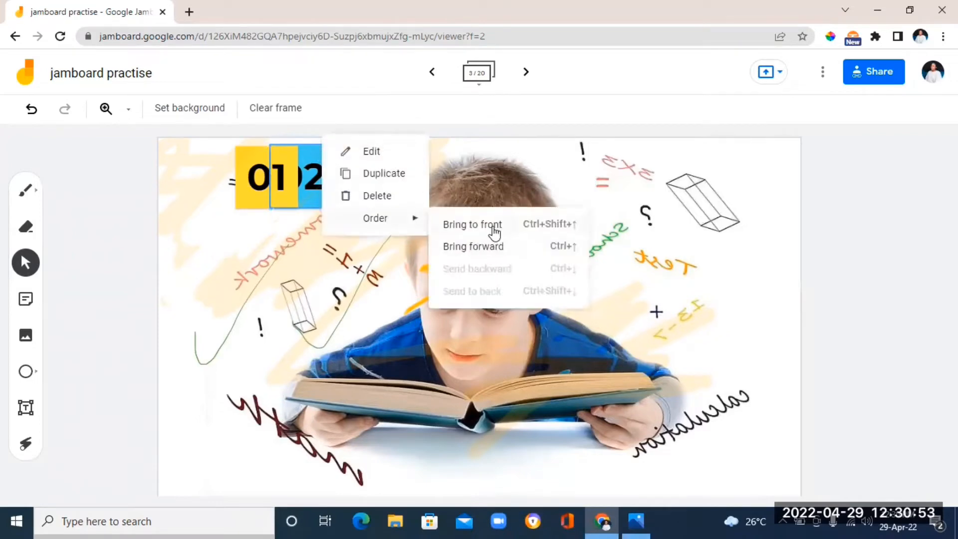
left_click(468, 229)
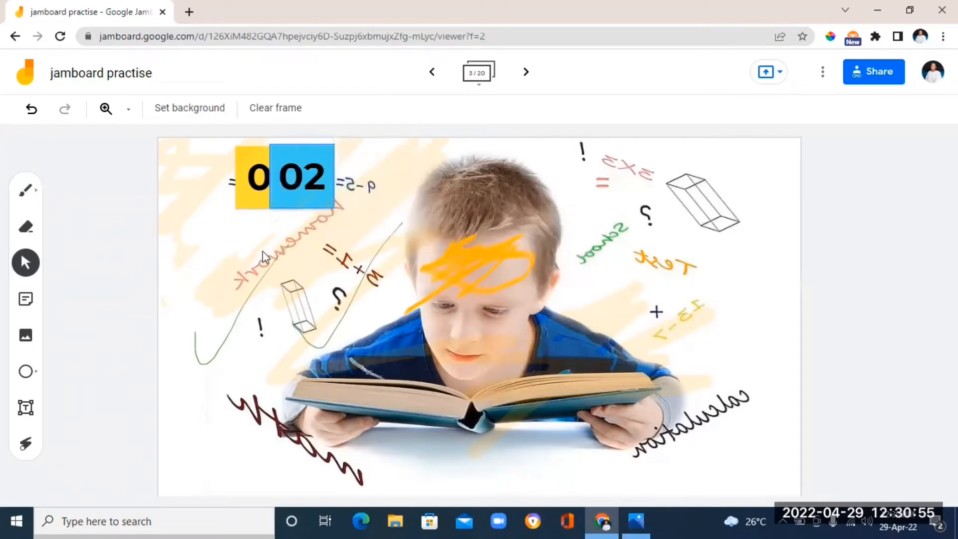
left_click_drag(287, 171, 340, 182)
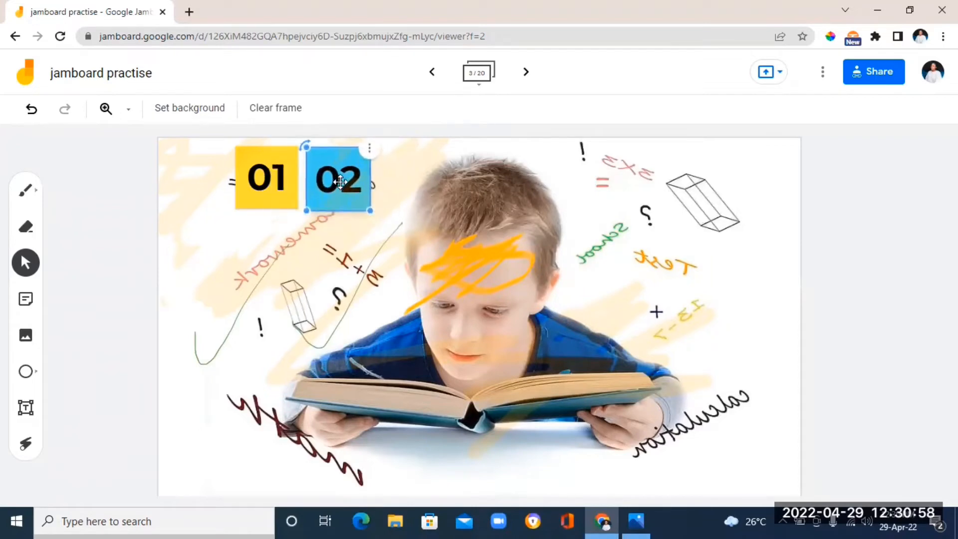
left_click(278, 262)
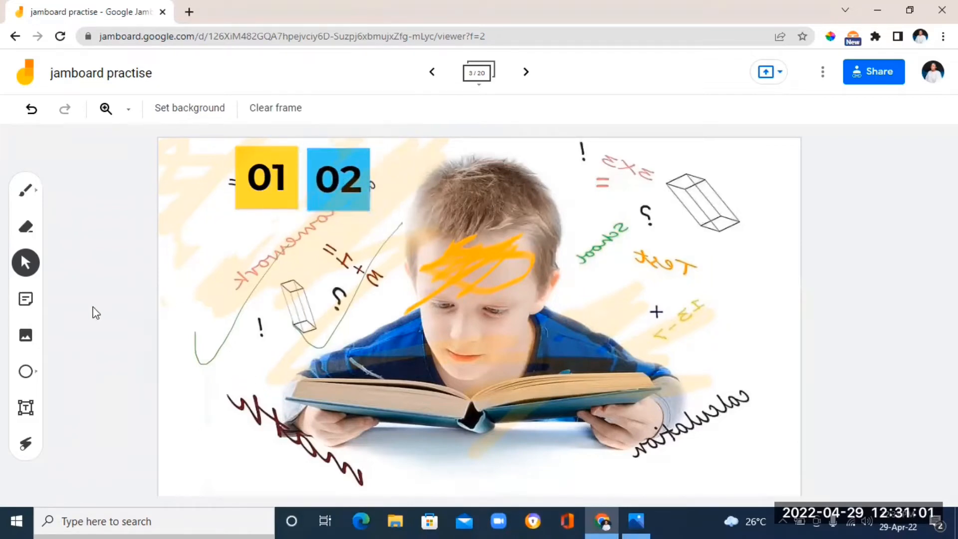
Insert an image from the COLORING PRINCESS BOOK folder on the Desktop into the frame
left_click(26, 337)
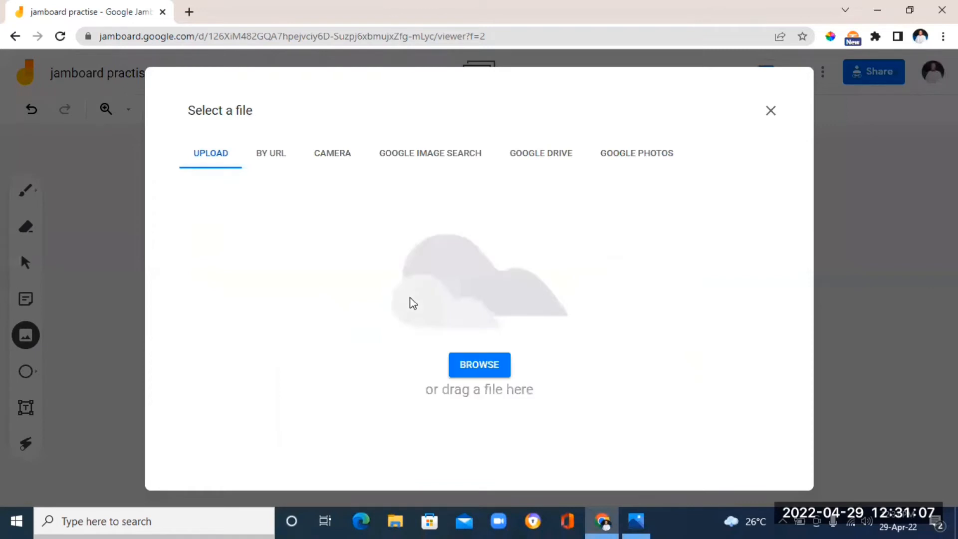
left_click(494, 368)
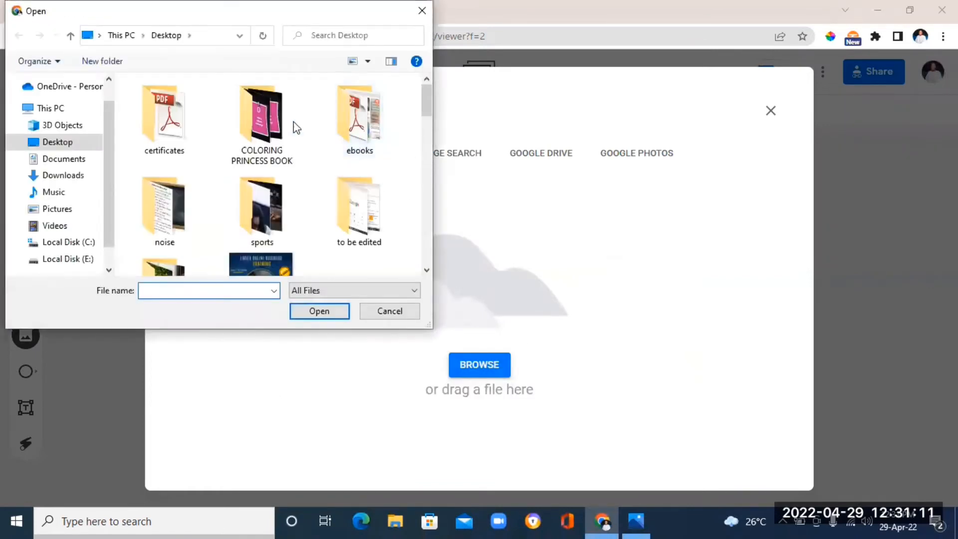
double_click(260, 135)
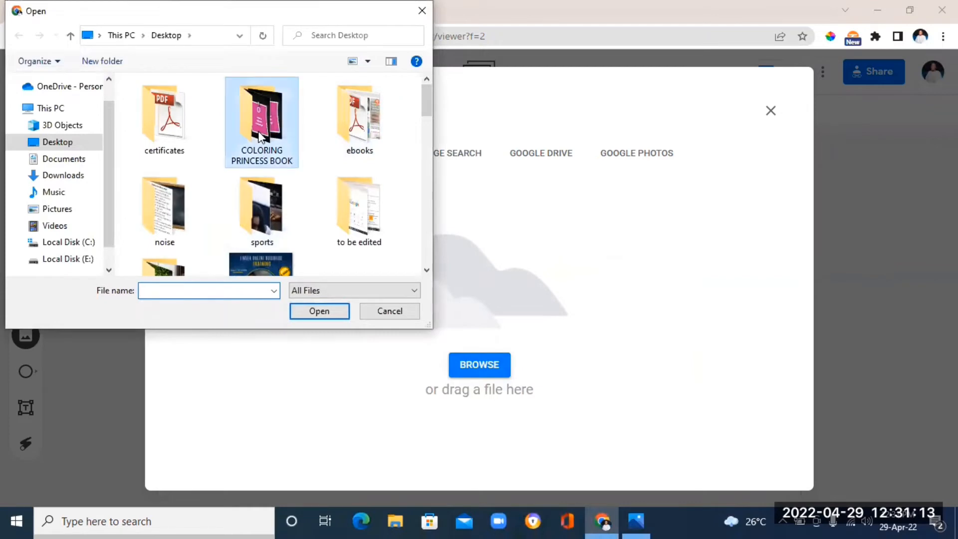
double_click(330, 185)
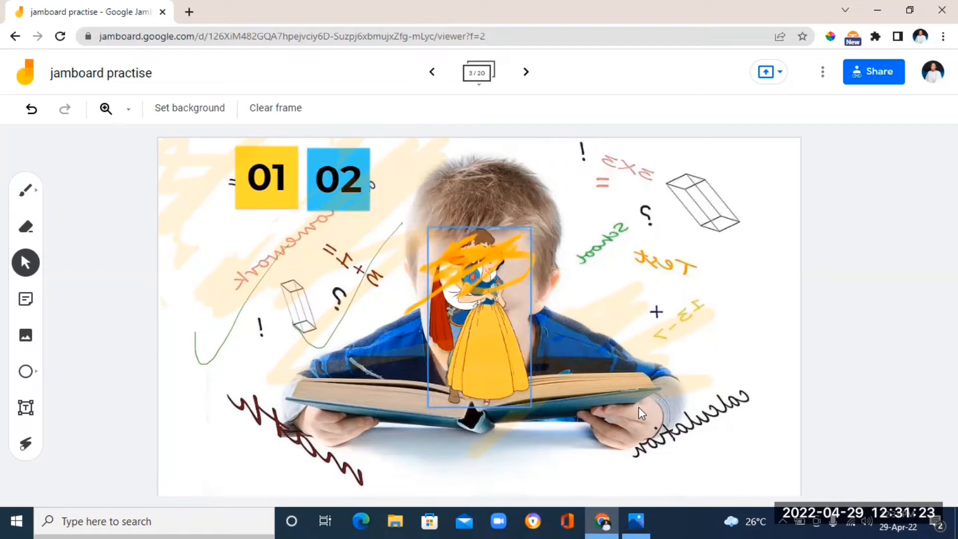
Move the princess image to the frame's right side and enlarge it to fill that edge
left_click(477, 332)
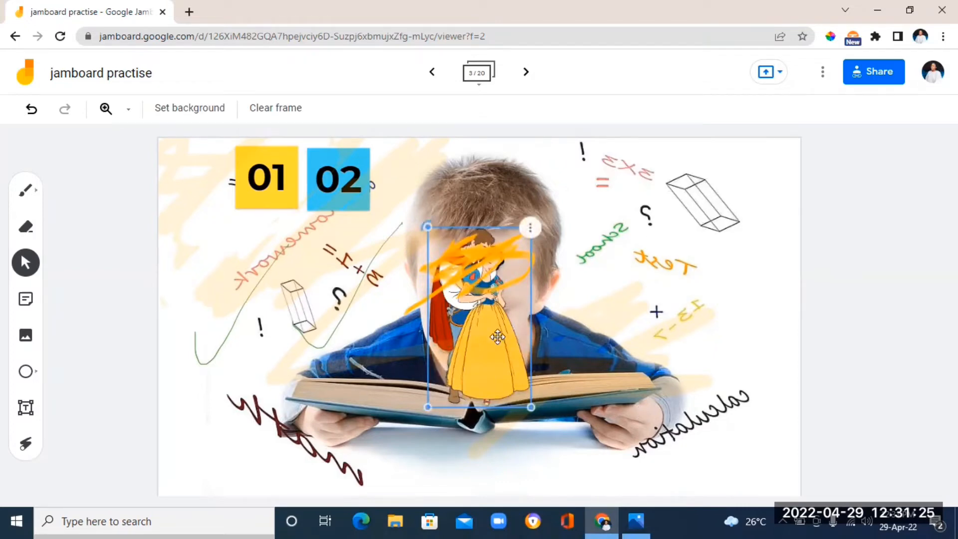
left_click_drag(697, 328, 699, 288)
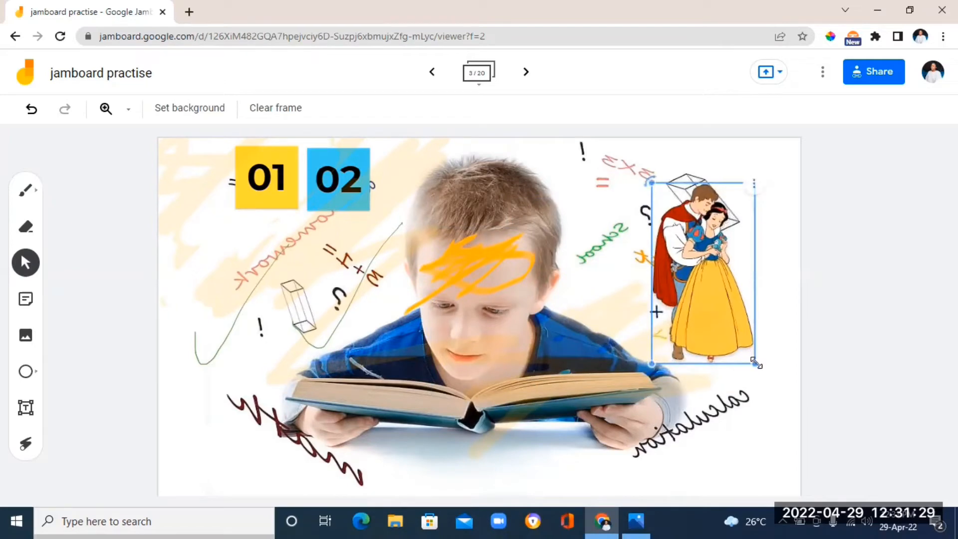
left_click_drag(755, 363, 815, 469)
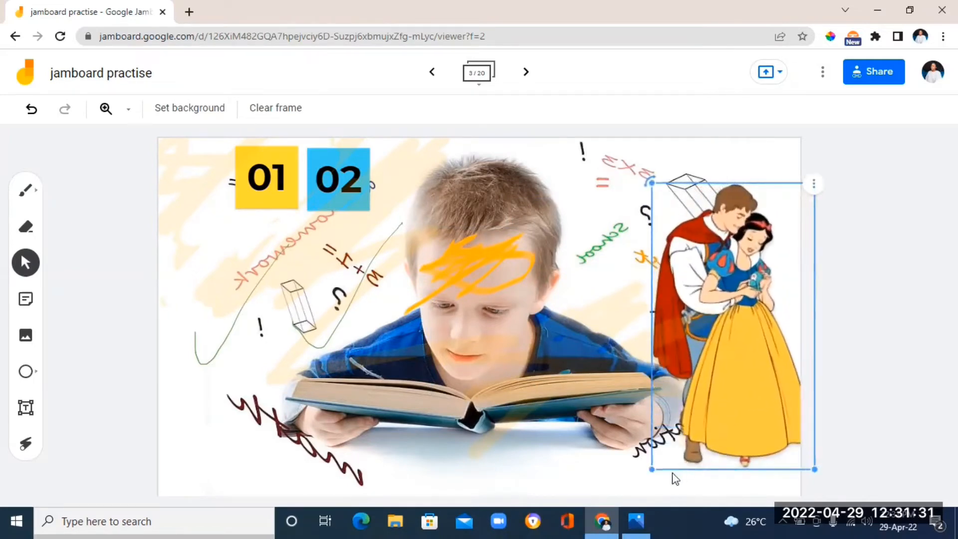
left_click_drag(652, 468, 589, 508)
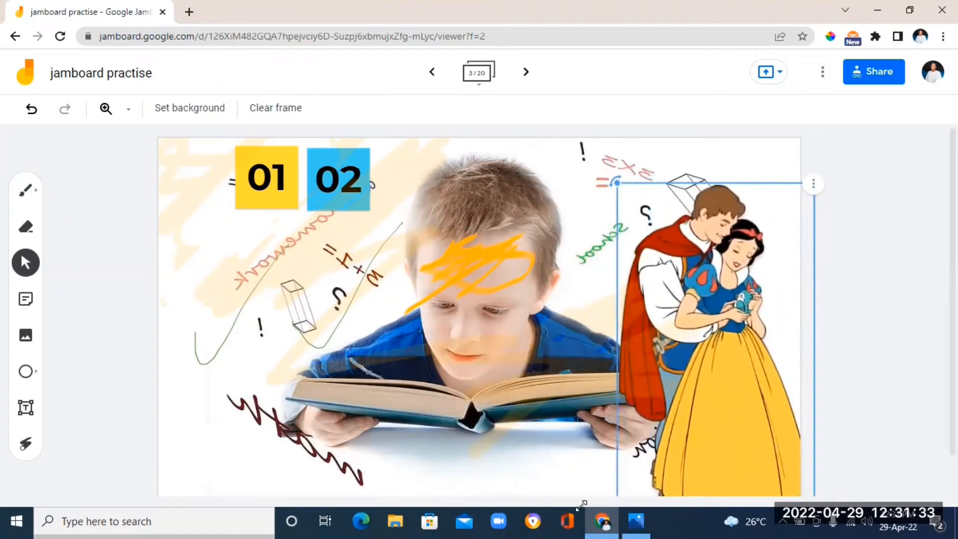